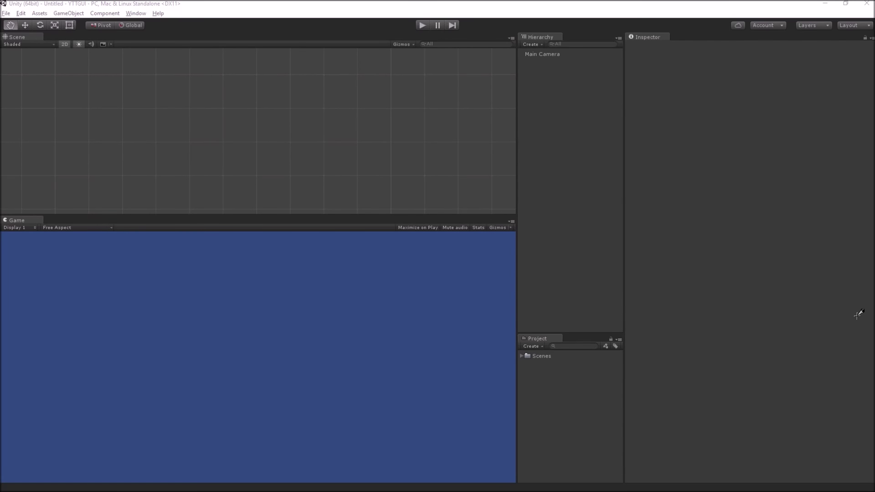
- Add a UI Canvas to the scene
{"action": "right_click", "coordinate": [571, 135]}
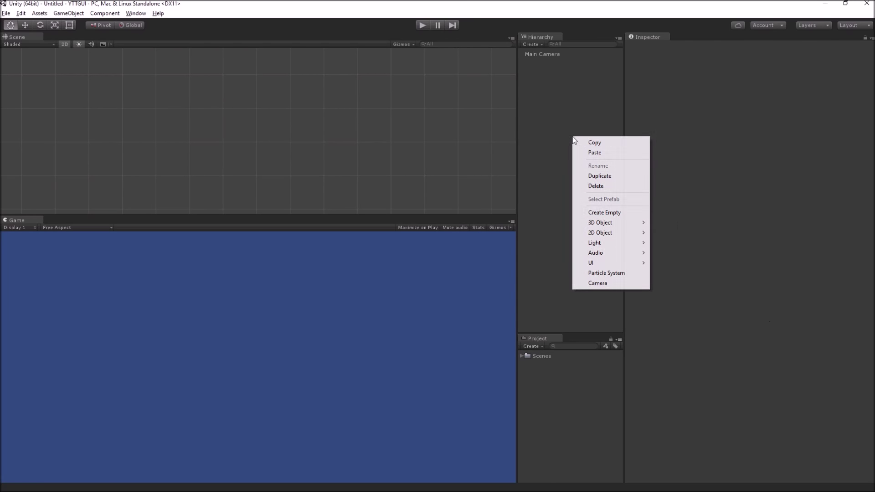
{"action": "right_click", "coordinate": [550, 111]}
{"action": "right_click", "coordinate": [549, 112]}
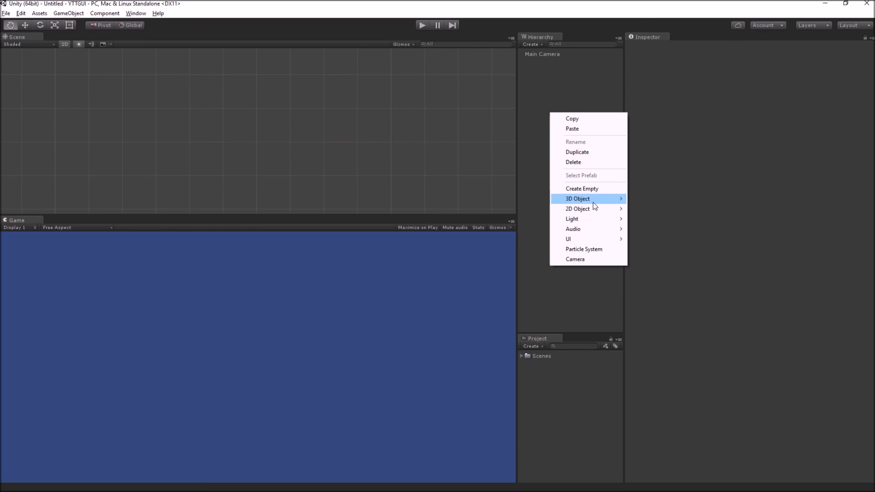
{"action": "mouse_move", "coordinate": [592, 241]}
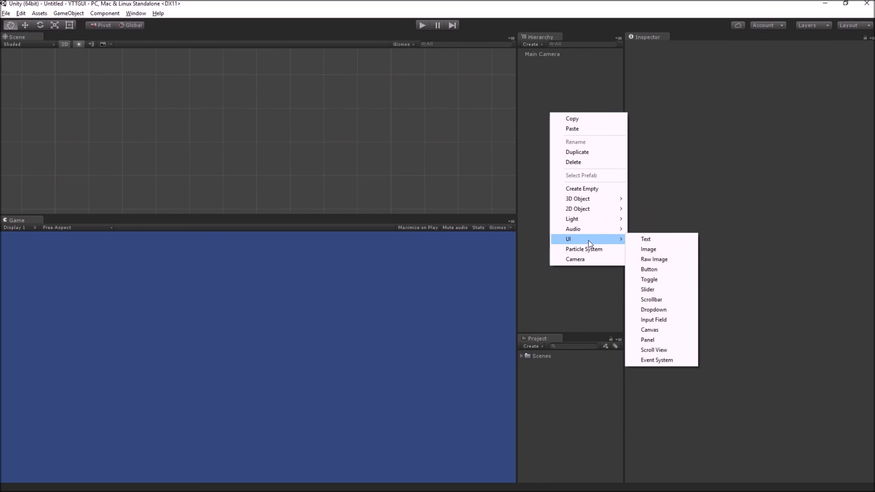
{"action": "left_click", "coordinate": [662, 331]}
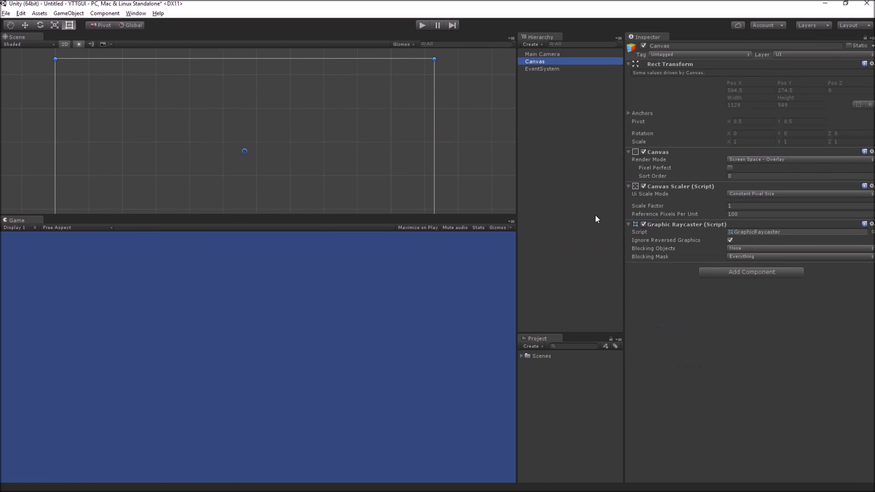
{"action": "left_click", "coordinate": [567, 145]}
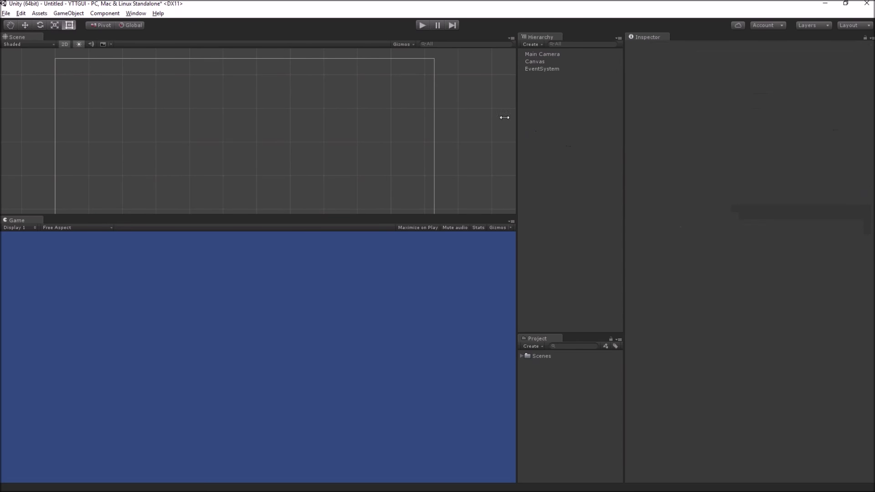
- Add a second UI Canvas to the scene
{"action": "left_click", "coordinate": [105, 14]}
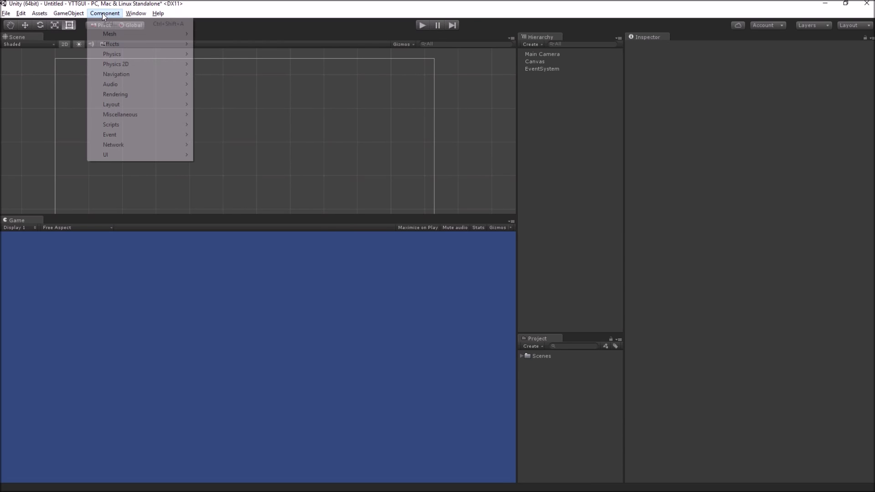
{"action": "mouse_move", "coordinate": [74, 15]}
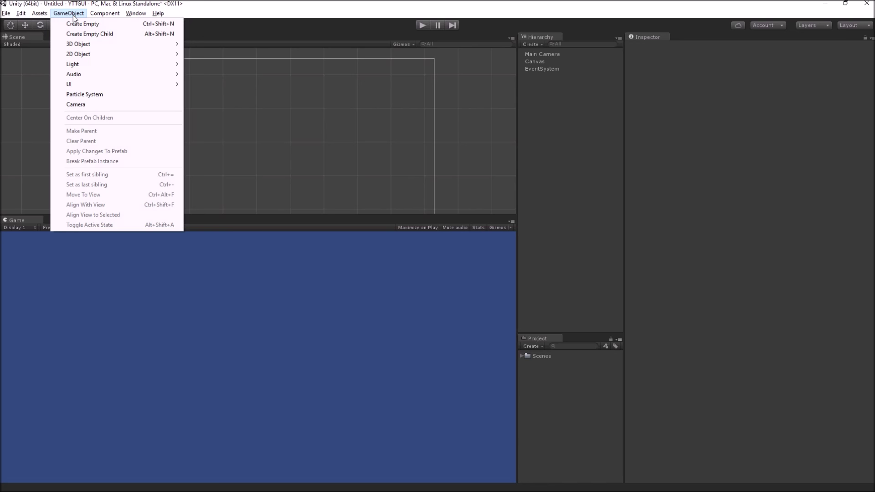
{"action": "mouse_move", "coordinate": [92, 83]}
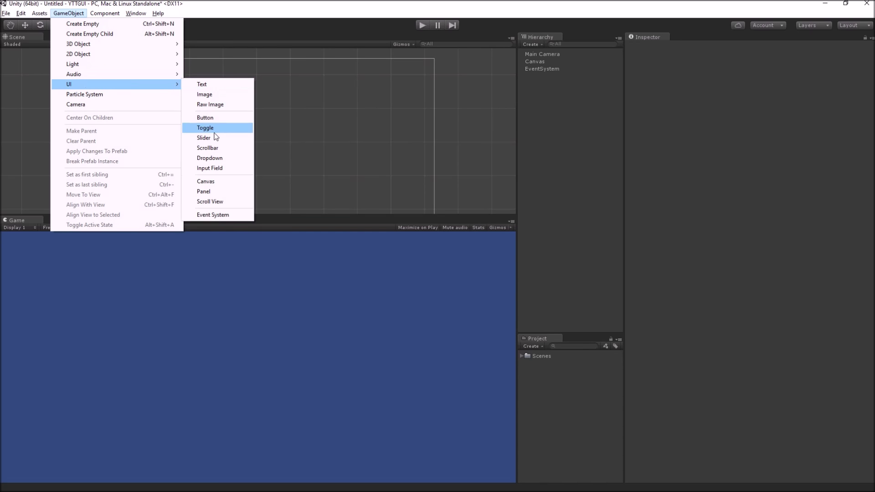
{"action": "left_click", "coordinate": [216, 181]}
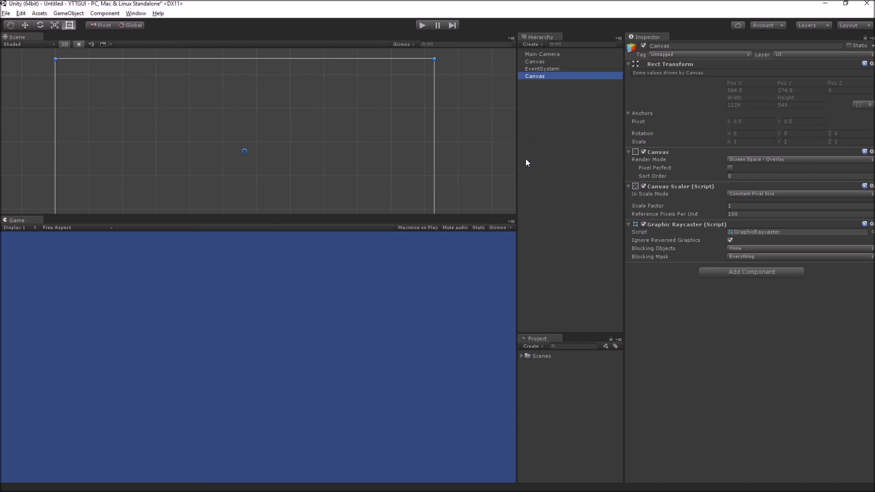
- Delete both Canvas objects and the EventSystem, leaving only the Main Camera in the scene
{"action": "key", "text": "Delete"}
{"action": "left_click", "coordinate": [546, 69]}
{"action": "left_click", "coordinate": [544, 62], "text": "shift"}
{"action": "key", "text": "Delete"}
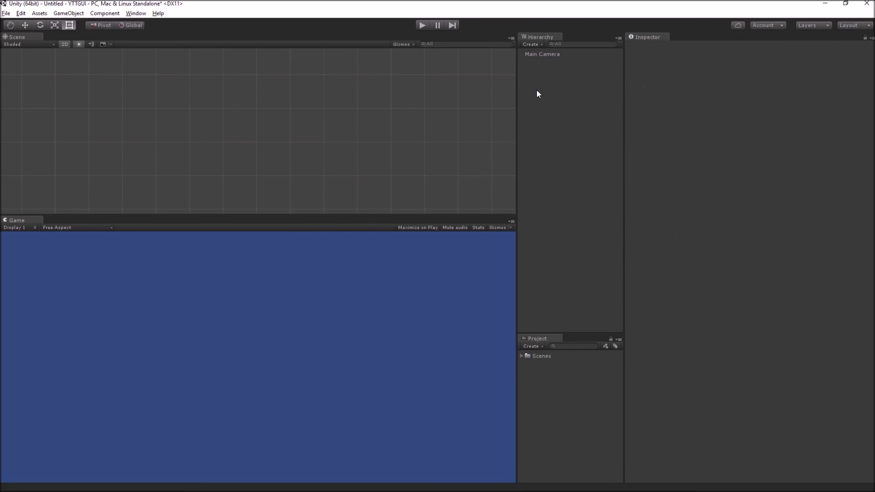
- Add a UI Button to the empty scene together with its parent Canvas and EventSystem
{"action": "right_click", "coordinate": [537, 89]}
{"action": "mouse_move", "coordinate": [581, 216]}
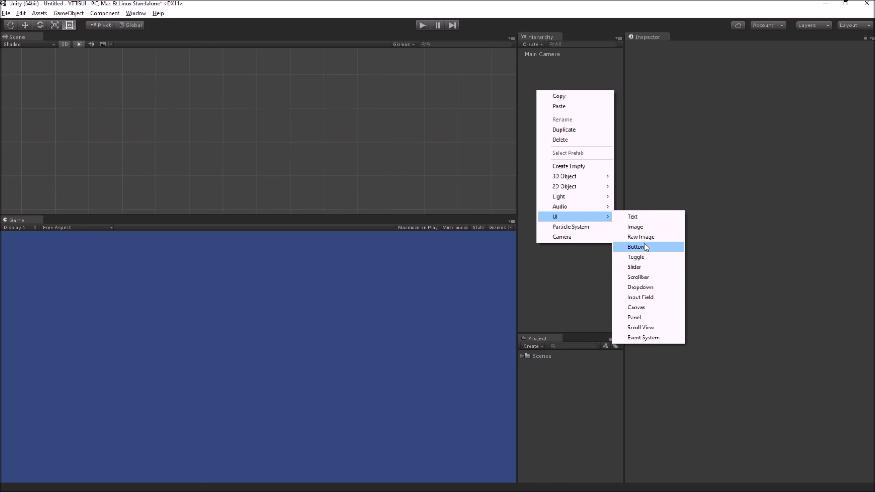
{"action": "left_click", "coordinate": [564, 76]}
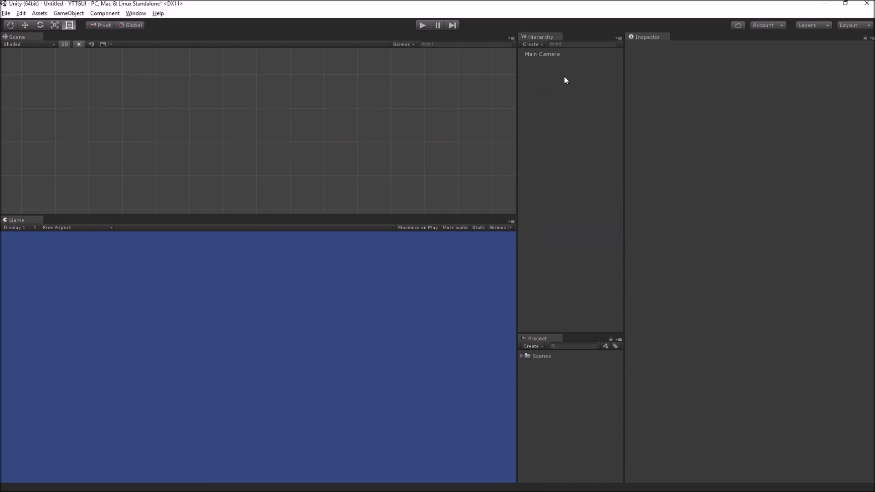
{"action": "right_click", "coordinate": [549, 100]}
{"action": "mouse_move", "coordinate": [588, 226]}
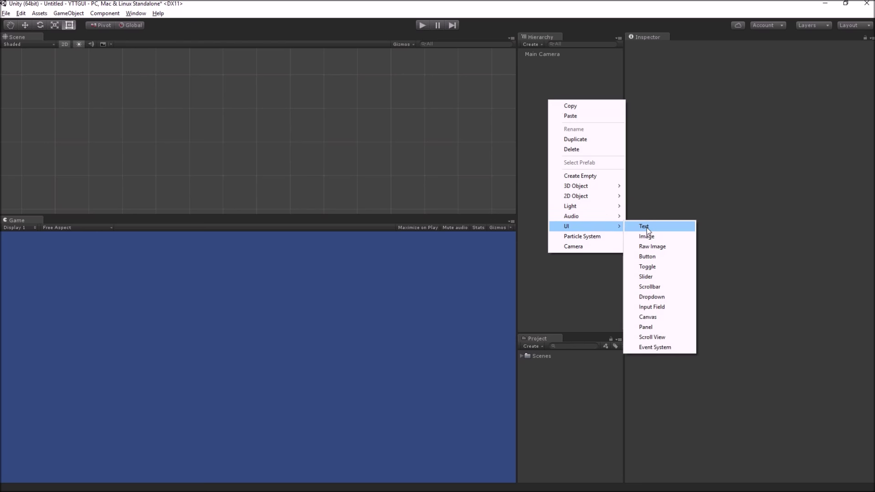
{"action": "left_click", "coordinate": [656, 259]}
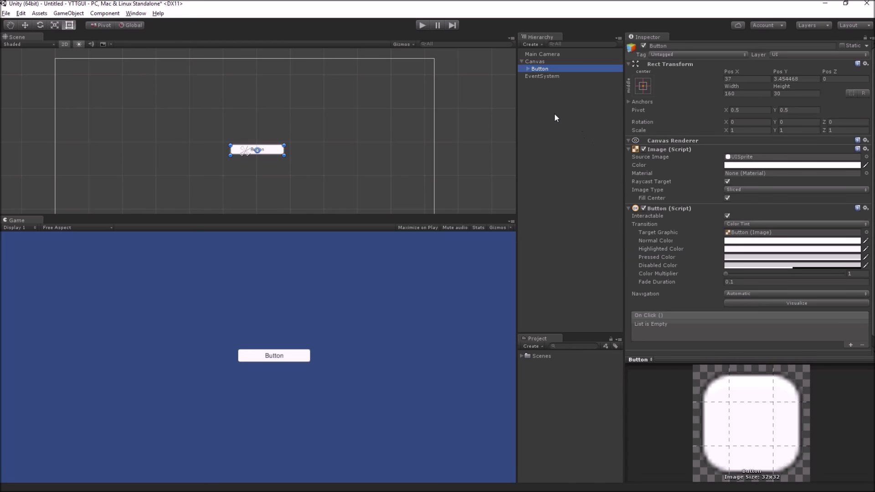
- Examine the components of the Canvas, its child Button and the EventSystem
{"action": "left_click", "coordinate": [540, 76]}
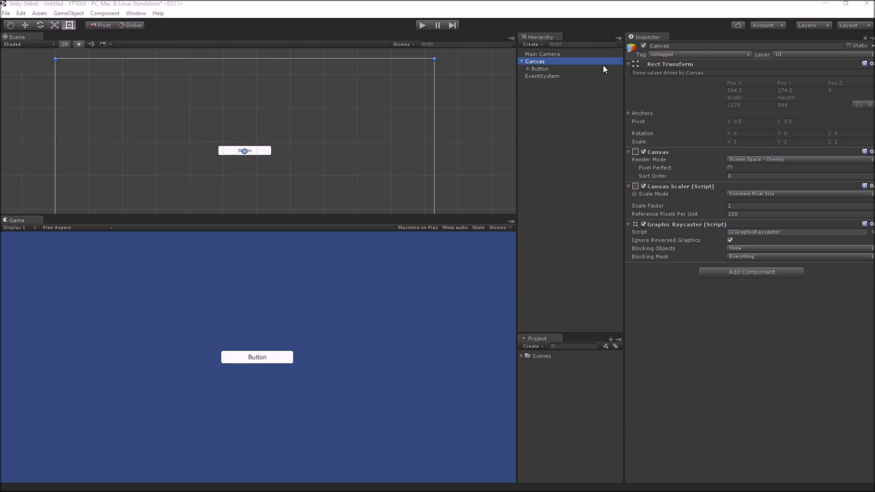
{"action": "left_click", "coordinate": [544, 68]}
{"action": "left_click", "coordinate": [544, 62]}
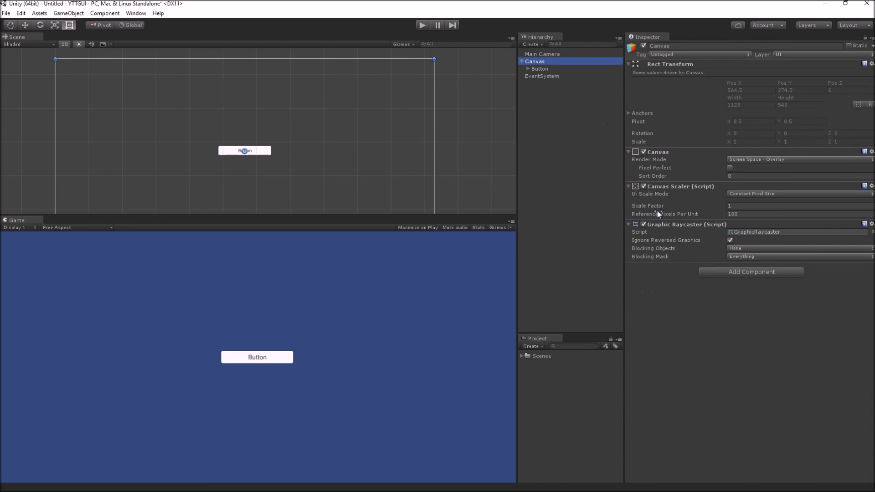
{"action": "left_click", "coordinate": [548, 77]}
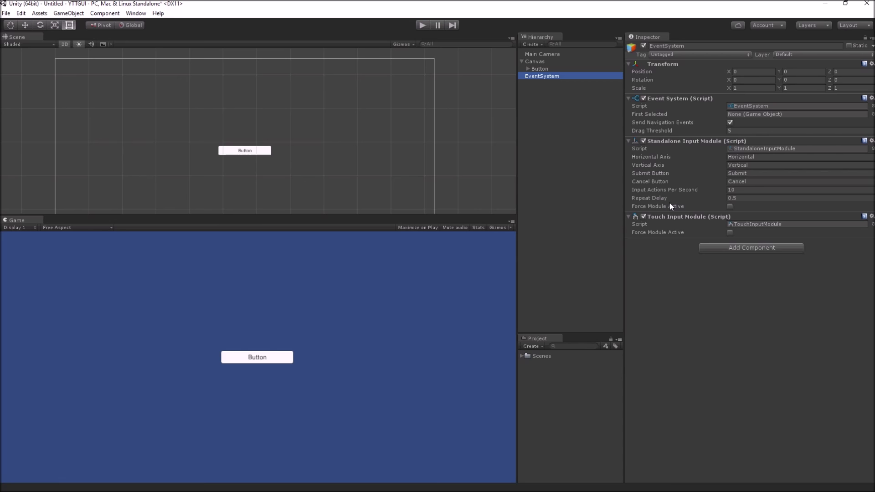
{"action": "left_click", "coordinate": [579, 91]}
{"action": "left_click", "coordinate": [561, 76]}
{"action": "left_click", "coordinate": [540, 69]}
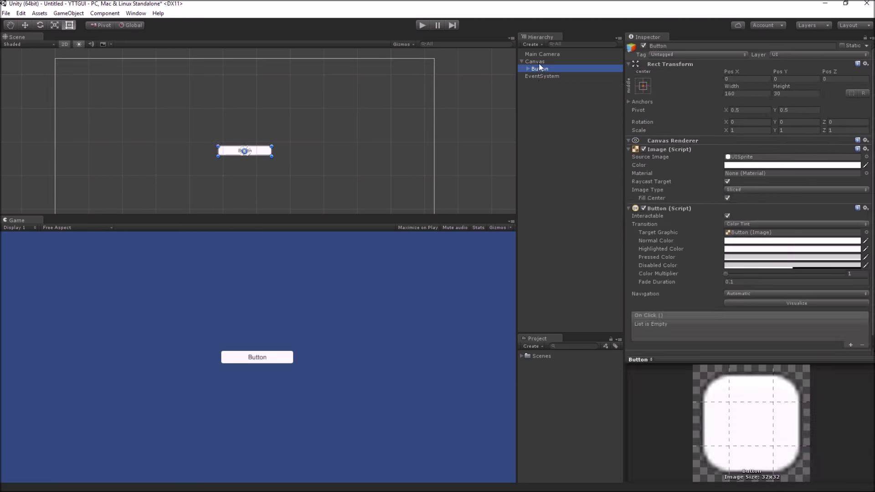
{"action": "left_click", "coordinate": [535, 61]}
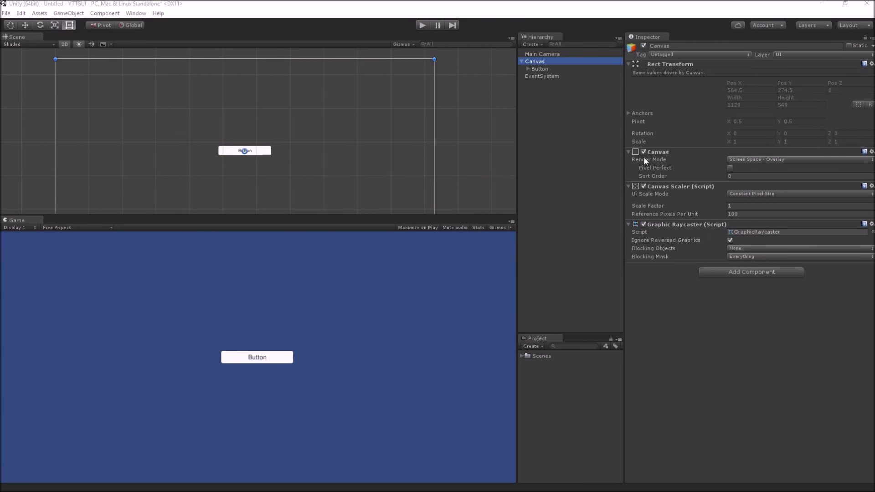
{"action": "left_click", "coordinate": [540, 69]}
- Review the Canvas's render mode options and compare the Canvas with its child Button in the scene
{"action": "left_click", "coordinate": [548, 61]}
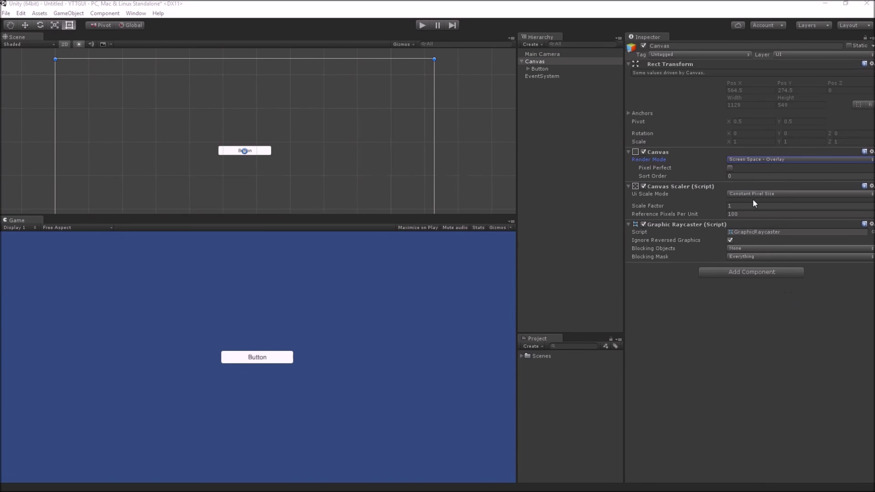
{"action": "left_click", "coordinate": [763, 160]}
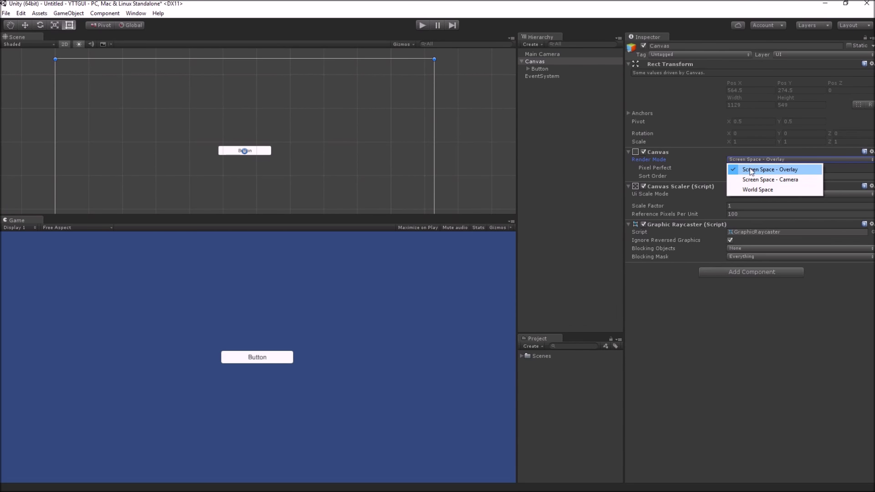
{"action": "left_click", "coordinate": [713, 295]}
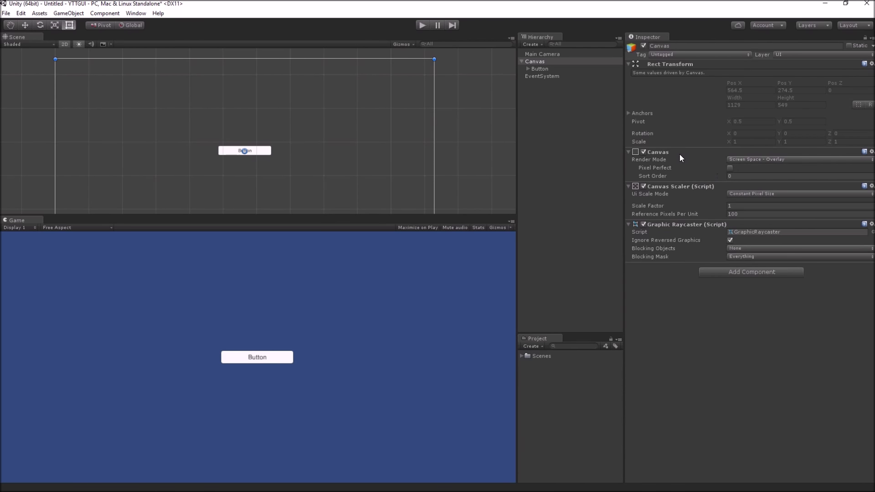
{"action": "left_click", "coordinate": [737, 160]}
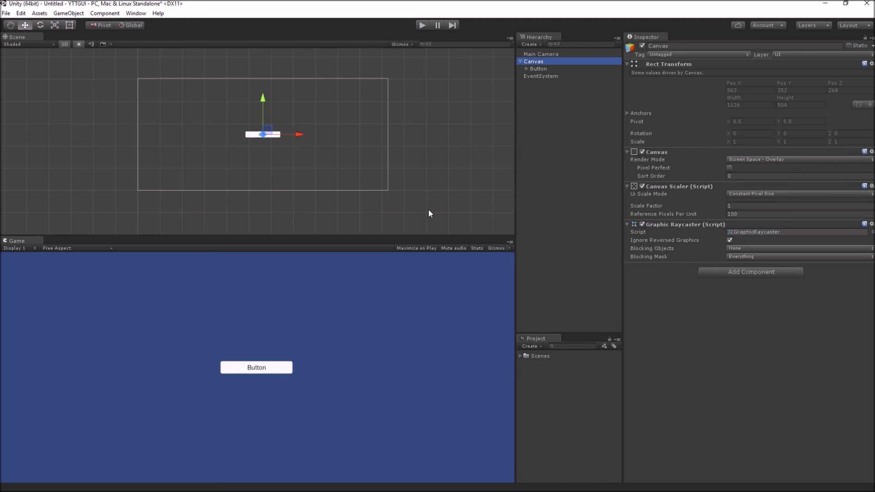
{"action": "left_click", "coordinate": [537, 69]}
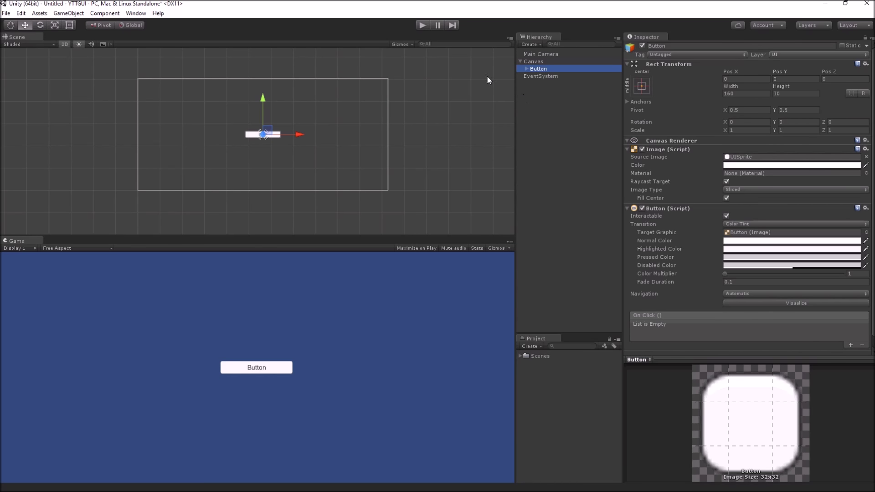
{"action": "left_click", "coordinate": [537, 63]}
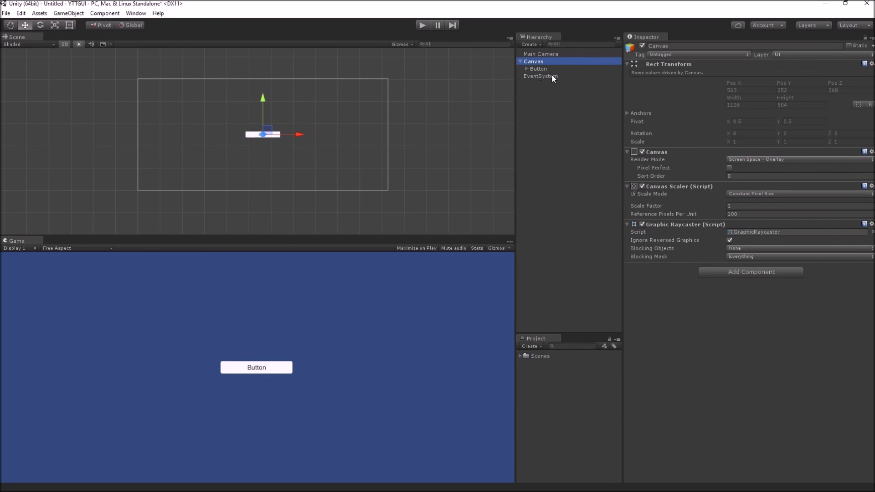
{"action": "left_click", "coordinate": [547, 67]}
{"action": "left_click", "coordinate": [539, 63]}
{"action": "left_click", "coordinate": [543, 68]}
{"action": "left_click", "coordinate": [541, 62]}
- Switch the Scene view from 2D to 3D and view the whole Canvas at an angle in perspective
{"action": "left_click", "coordinate": [65, 44]}
{"action": "scroll", "coordinate": [212, 97], "scroll_direction": "down", "scroll_amount": 2}
{"action": "scroll", "coordinate": [212, 98], "scroll_direction": "up", "scroll_amount": 1}
{"action": "left_click_drag", "start_coordinate": [240, 92], "coordinate": [206, 101], "text": "alt"}
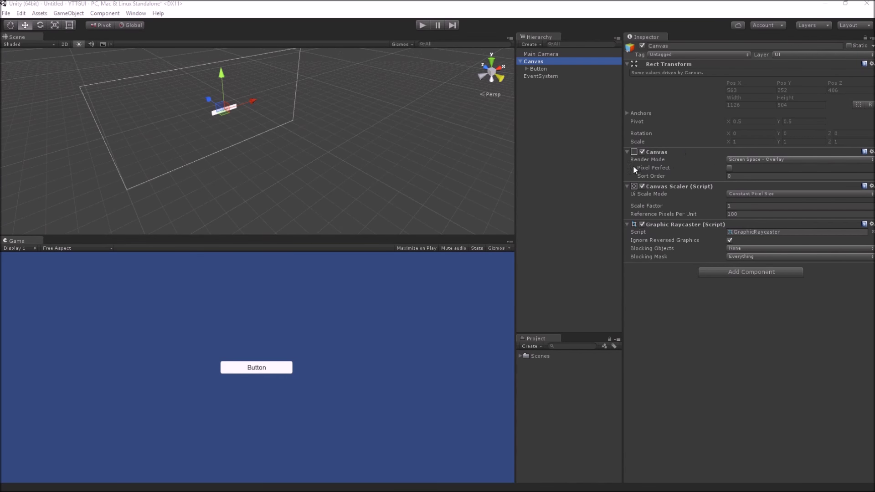
{"action": "scroll", "coordinate": [391, 133], "scroll_direction": "down", "scroll_amount": 2}
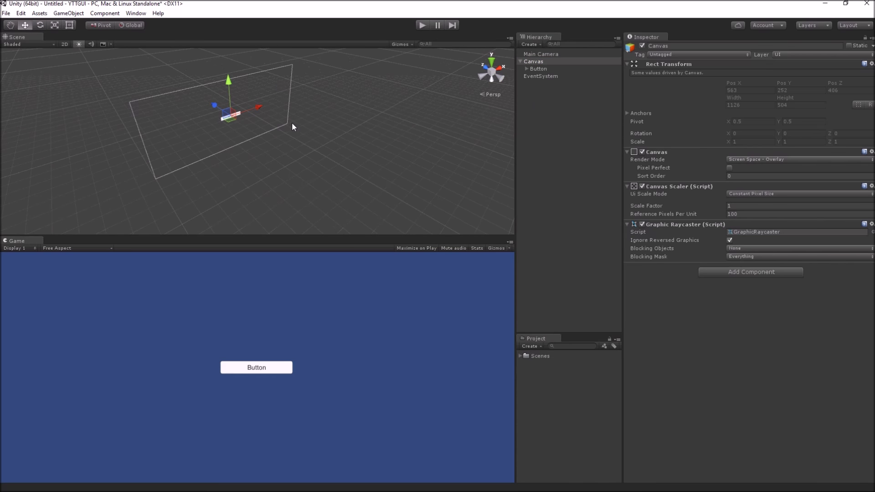
{"action": "scroll", "coordinate": [292, 123], "scroll_direction": "down", "scroll_amount": 2}
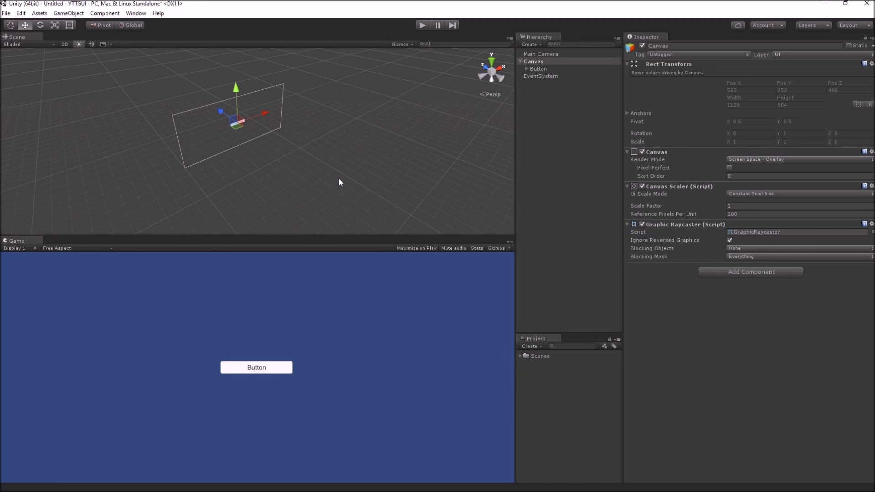
- Rotate the Button about its Y axis until it is strongly turned, and rotate it back to about -2.3 degrees
{"action": "left_click", "coordinate": [536, 68]}
{"action": "key", "text": "f"}
{"action": "key", "text": "e"}
{"action": "left_click_drag", "start_coordinate": [270, 177], "coordinate": [289, 249]}
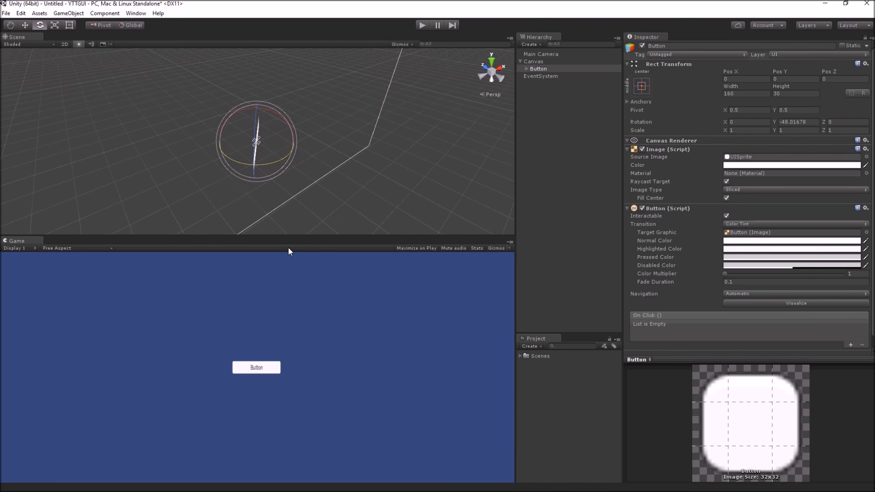
{"action": "left_click_drag", "start_coordinate": [271, 166], "coordinate": [213, 187]}
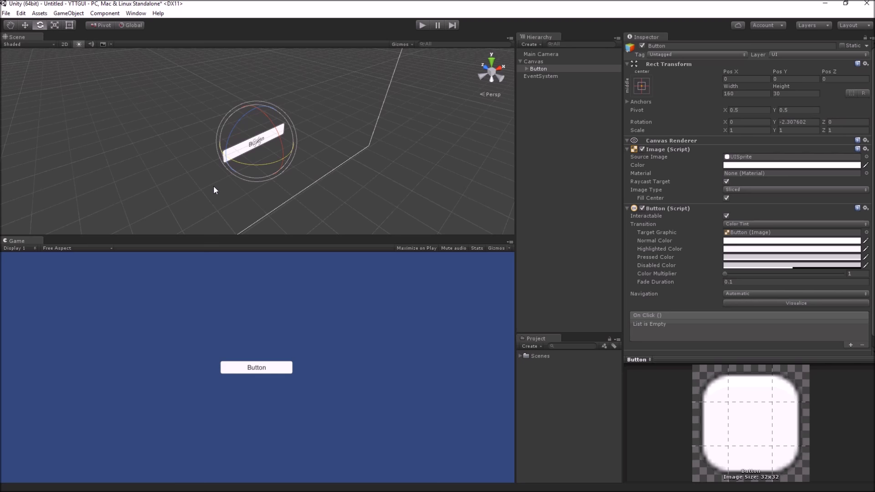
- Set the Button's Y rotation to 0
{"action": "left_click", "coordinate": [532, 61]}
{"action": "left_click", "coordinate": [533, 68]}
{"action": "left_click", "coordinate": [798, 122]}
{"action": "type", "text": "0"}
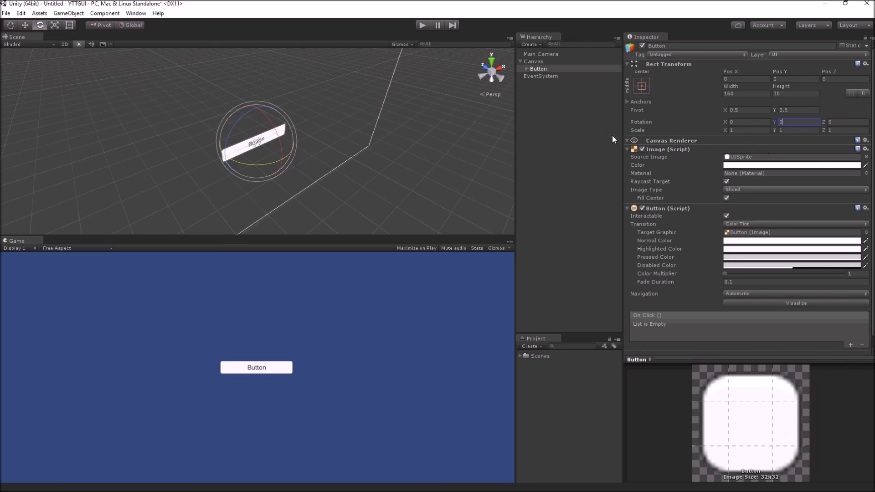
{"action": "left_click", "coordinate": [552, 105]}
- Set the Canvas's render mode to Screen Space - Camera with Main Camera as its render camera
{"action": "left_click", "coordinate": [543, 61]}
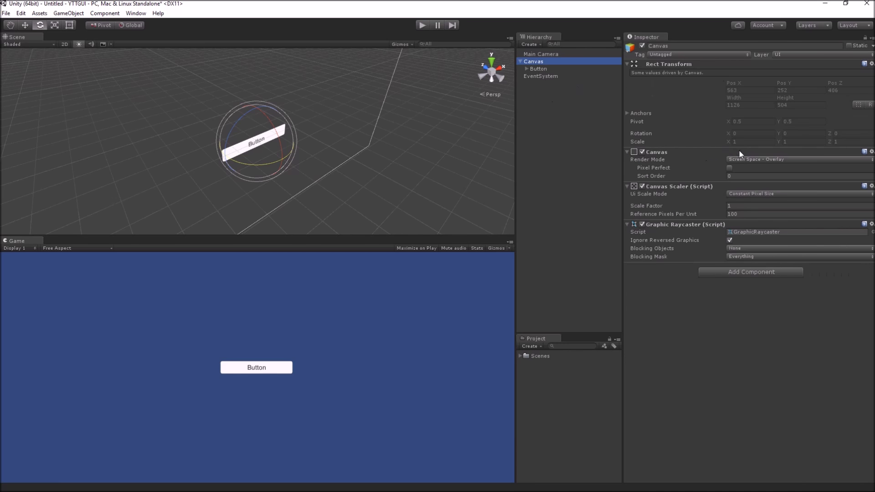
{"action": "left_click", "coordinate": [742, 159]}
{"action": "left_click", "coordinate": [750, 177]}
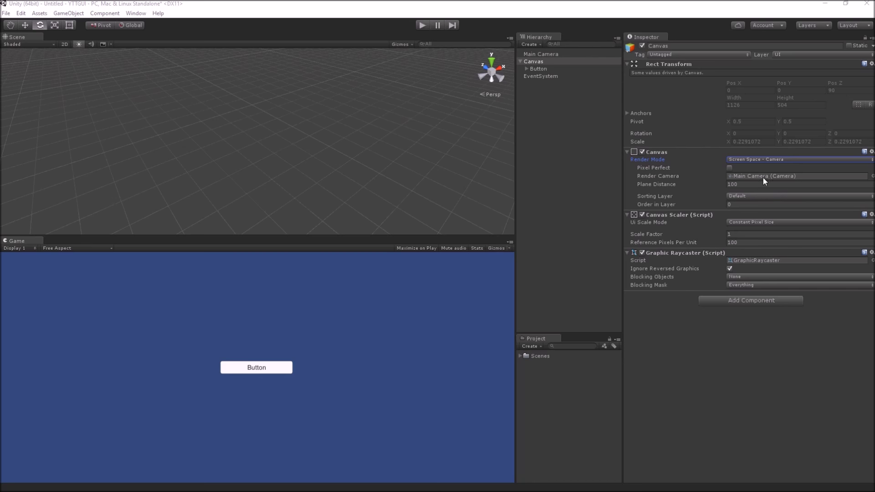
- Frame the Canvas in the Scene view and examine it from another angle, checking the Main Camera as well
{"action": "left_click", "coordinate": [539, 70]}
{"action": "left_click", "coordinate": [535, 62]}
{"action": "key", "text": "f"}
{"action": "left_click_drag", "start_coordinate": [336, 136], "coordinate": [389, 140], "text": "alt"}
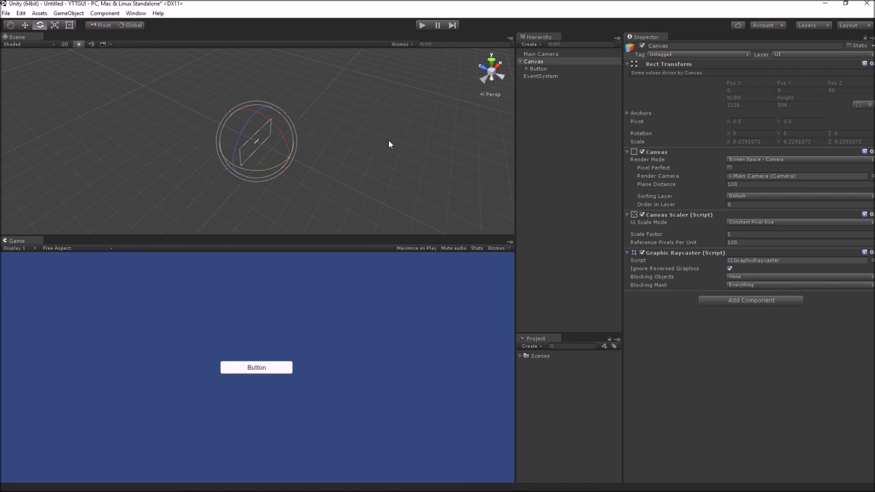
{"action": "left_click", "coordinate": [541, 55]}
{"action": "left_click", "coordinate": [538, 61]}
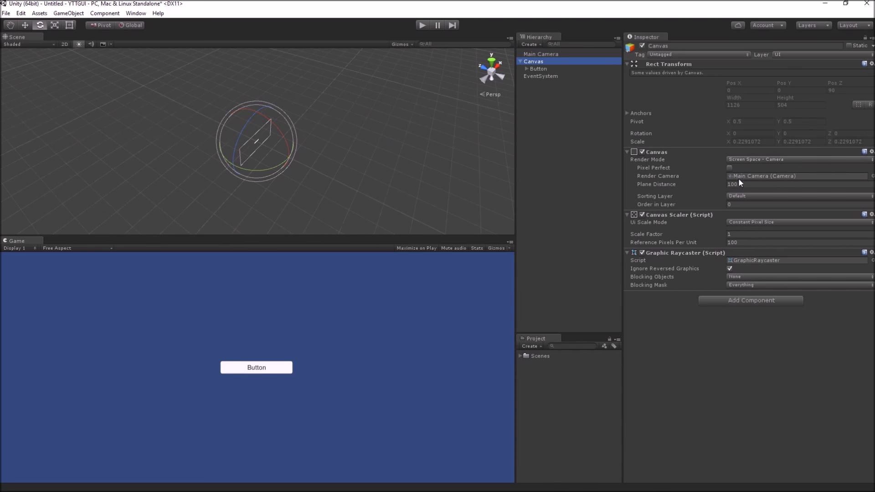
- Increase the Canvas's plane distance to about 187.43
{"action": "left_click", "coordinate": [557, 53]}
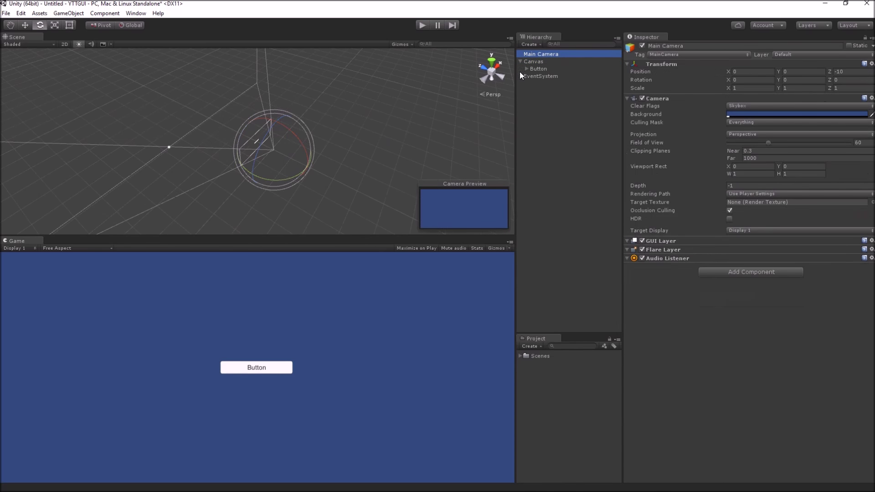
{"action": "left_click_drag", "start_coordinate": [401, 105], "coordinate": [279, 153], "text": "alt"}
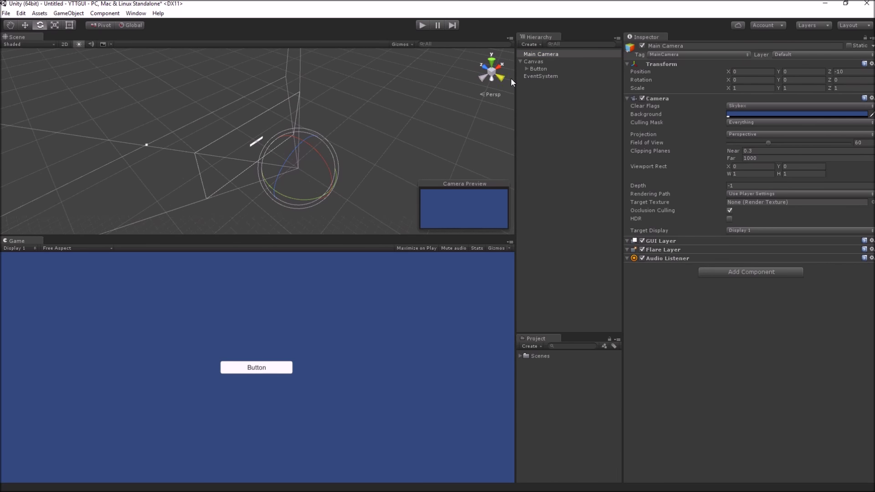
{"action": "left_click", "coordinate": [533, 61]}
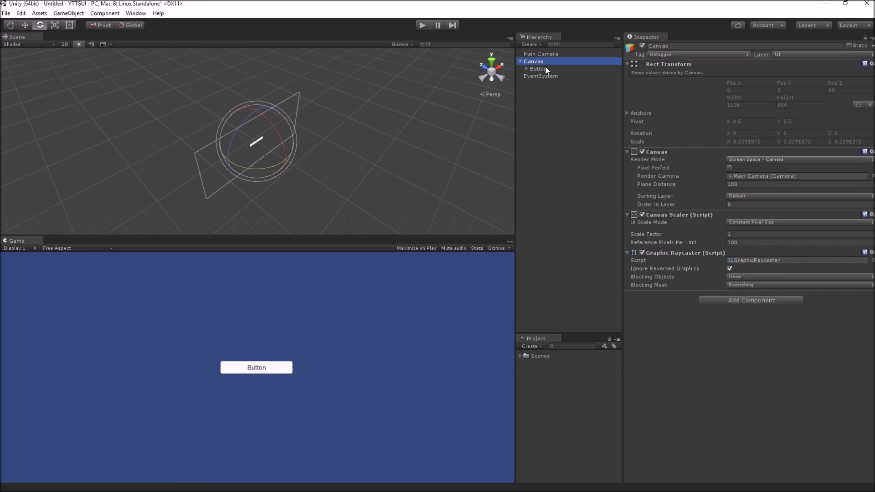
{"action": "left_click_drag", "start_coordinate": [718, 184], "coordinate": [306, 195]}
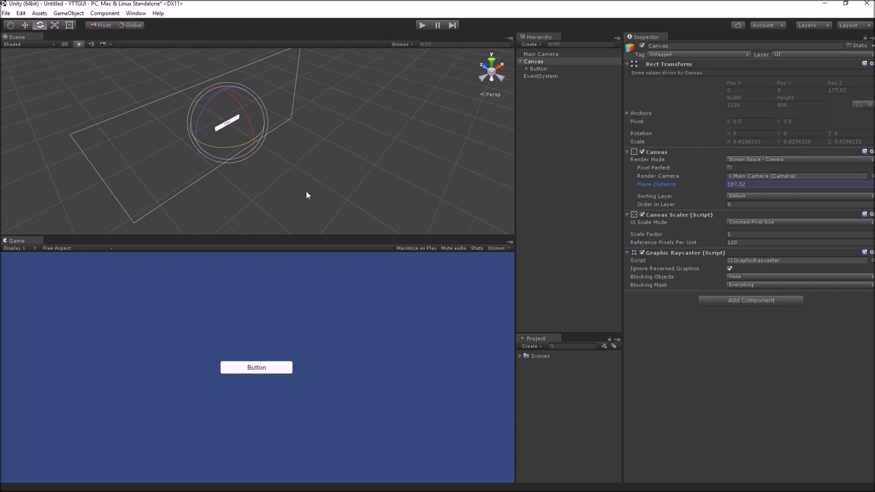
- Compare the Canvas plane with the Main Camera's view volume from different angles in the Scene view
{"action": "left_click", "coordinate": [548, 55]}
{"action": "left_click_drag", "start_coordinate": [345, 105], "coordinate": [376, 84], "text": "alt"}
{"action": "mouse_move", "coordinate": [387, 115]}
{"action": "left_mouse_down", "text": "alt"}
{"action": "mouse_move", "coordinate": [349, 121]}
{"action": "mouse_move", "coordinate": [389, 133]}
{"action": "left_mouse_up", "text": "alt"}
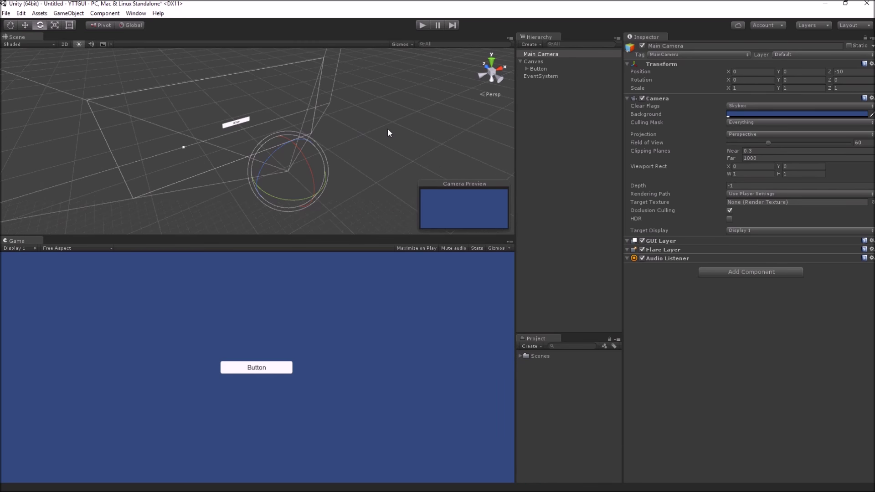
{"action": "left_click", "coordinate": [530, 63]}
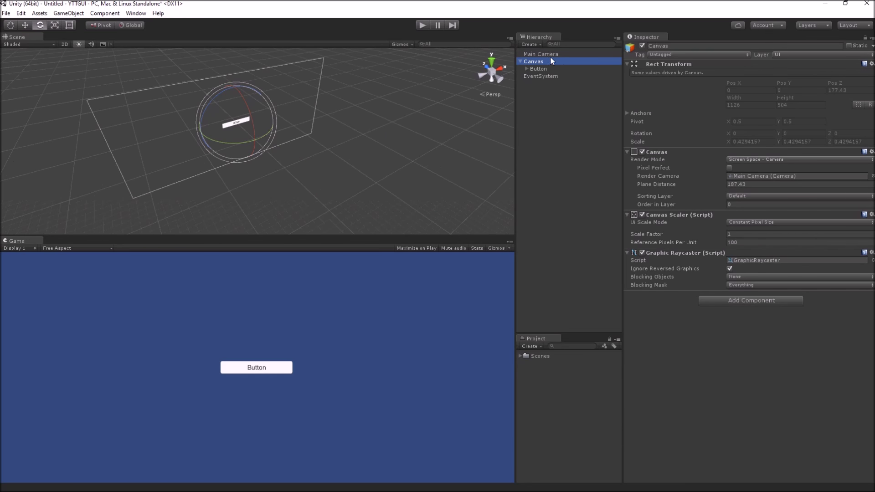
{"action": "left_click", "coordinate": [544, 55]}
{"action": "left_click", "coordinate": [541, 62]}
{"action": "left_click_drag", "start_coordinate": [300, 99], "coordinate": [340, 101], "text": "alt"}
- Try to move the Canvas along its X and Y axes with the Move tool
{"action": "key", "text": "w"}
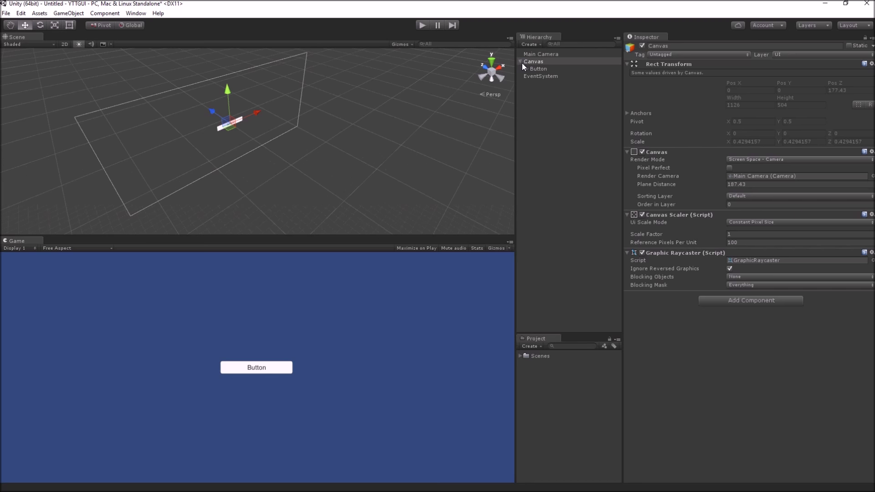
{"action": "left_click", "coordinate": [539, 68]}
{"action": "left_click", "coordinate": [540, 61]}
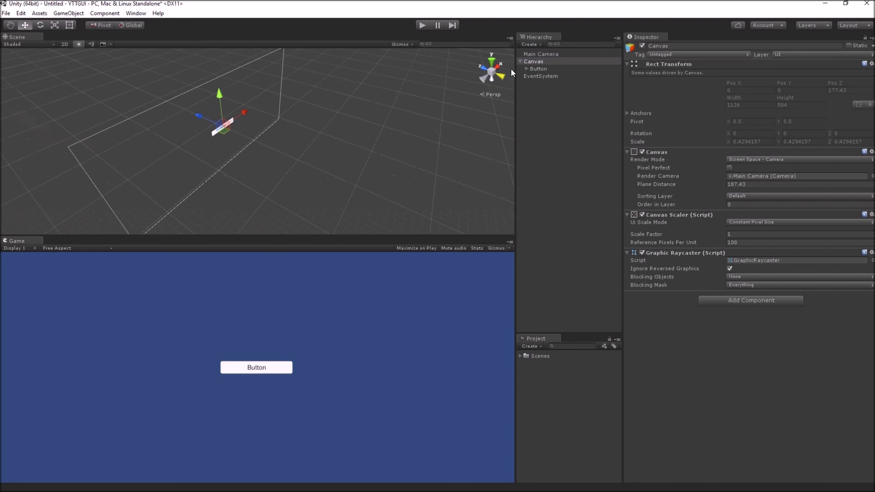
{"action": "double_click", "coordinate": [542, 55]}
{"action": "left_click_drag", "start_coordinate": [329, 114], "coordinate": [279, 105], "text": "alt"}
{"action": "left_click", "coordinate": [527, 61]}
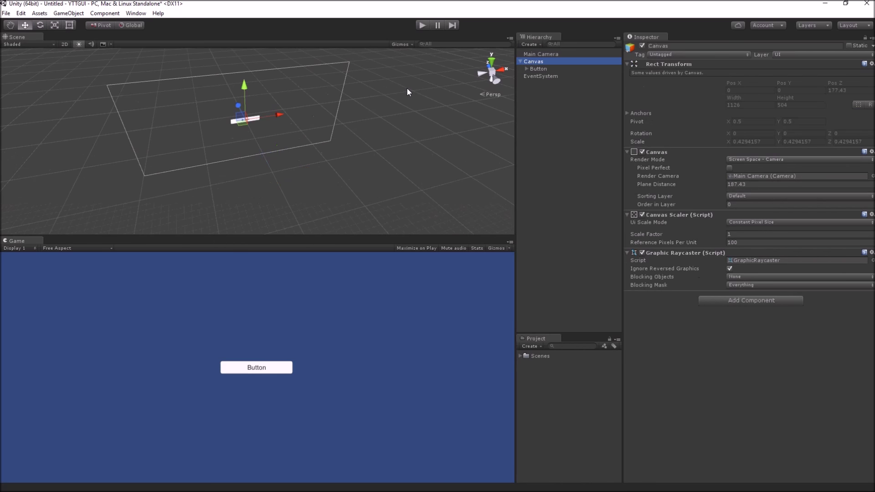
{"action": "left_click_drag", "start_coordinate": [281, 114], "coordinate": [292, 111]}
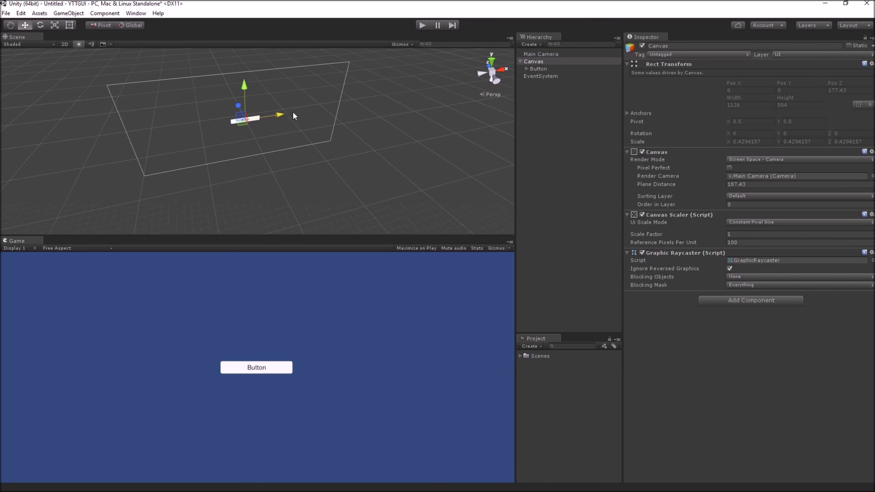
{"action": "left_click", "coordinate": [247, 86]}
- Examine the Main Camera's projection options and compare its settings with the Canvas's render camera and plane distance settings
{"action": "left_click", "coordinate": [537, 53]}
{"action": "left_click", "coordinate": [545, 62]}
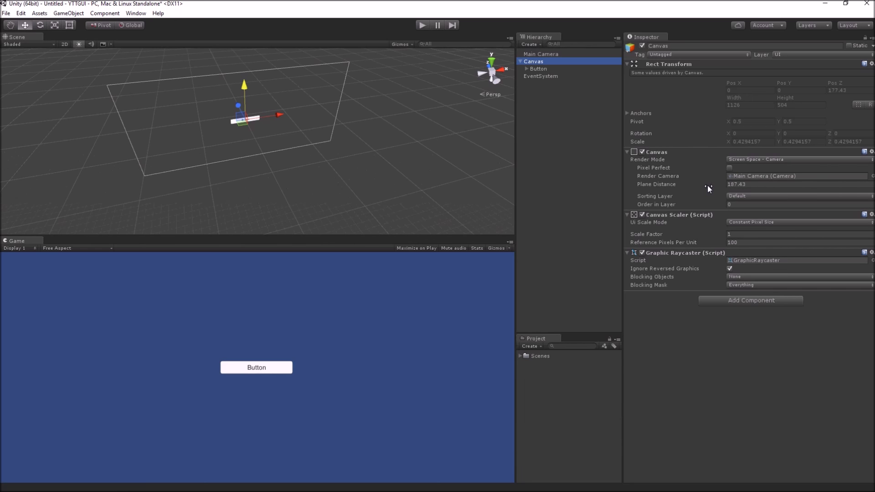
{"action": "left_click", "coordinate": [542, 65]}
{"action": "left_click", "coordinate": [545, 53]}
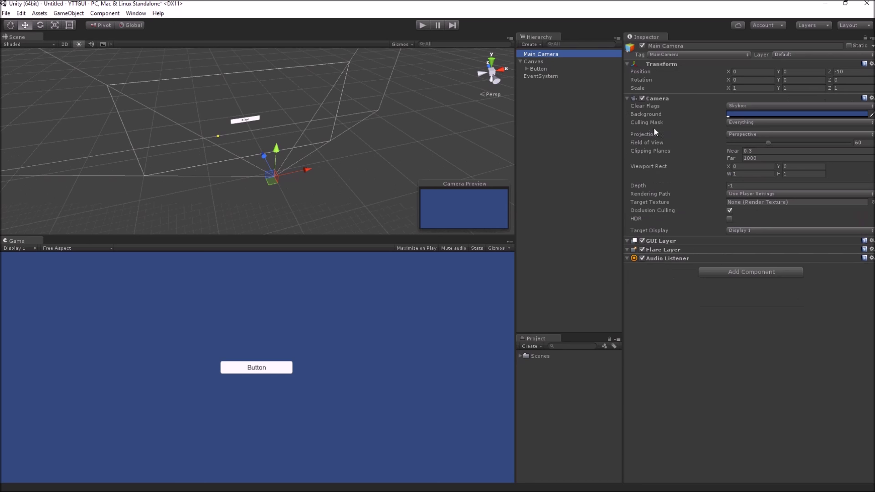
{"action": "left_click", "coordinate": [740, 136]}
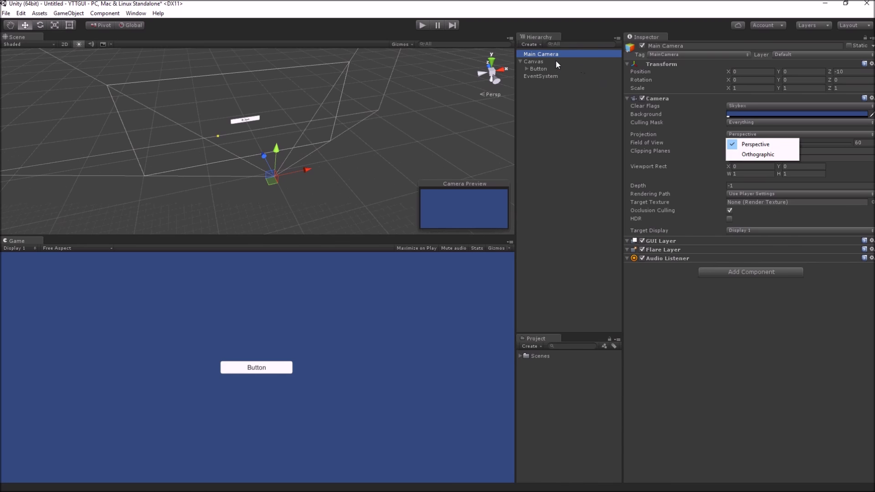
{"action": "left_click", "coordinate": [538, 61]}
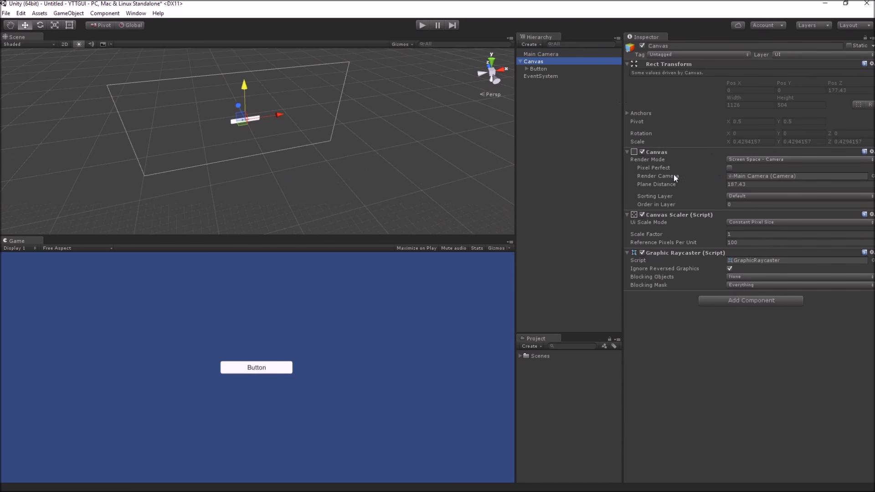
{"action": "left_click", "coordinate": [545, 53]}
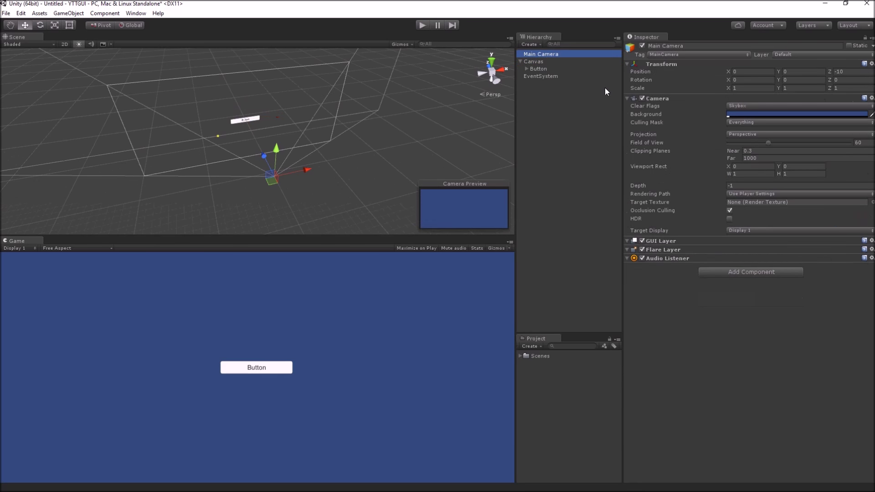
{"action": "left_click", "coordinate": [538, 61]}
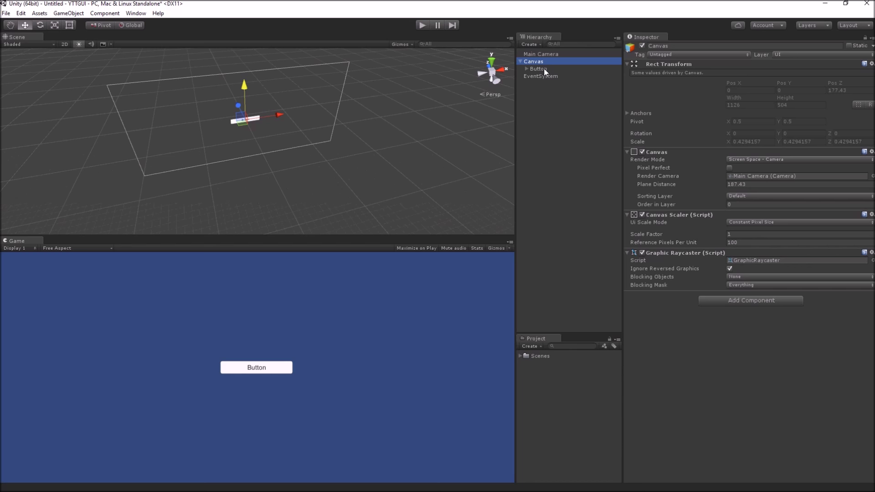
- Rotate the Button about its Y axis to about -49.5 degrees, and reset its Y rotation to 0
{"action": "left_click", "coordinate": [538, 68]}
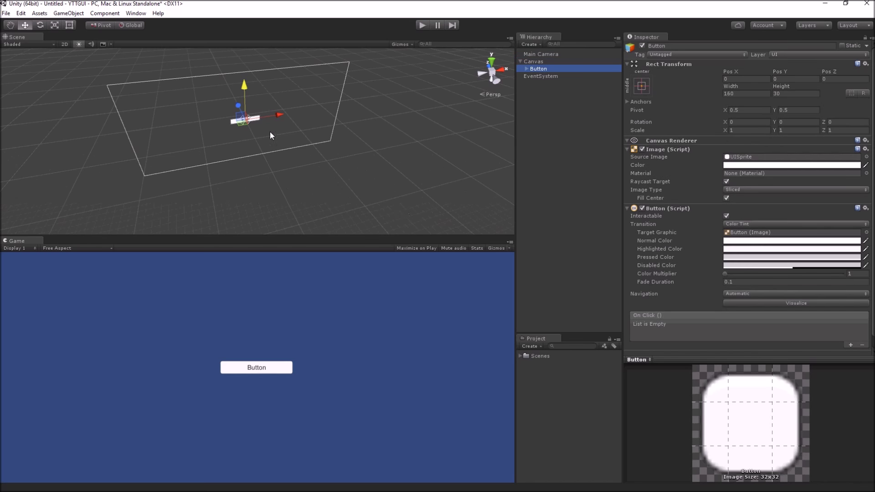
{"action": "key", "text": "f"}
{"action": "key", "text": "e"}
{"action": "left_click_drag", "start_coordinate": [266, 163], "coordinate": [329, 135]}
{"action": "scroll", "coordinate": [309, 151], "scroll_direction": "down", "scroll_amount": 4}
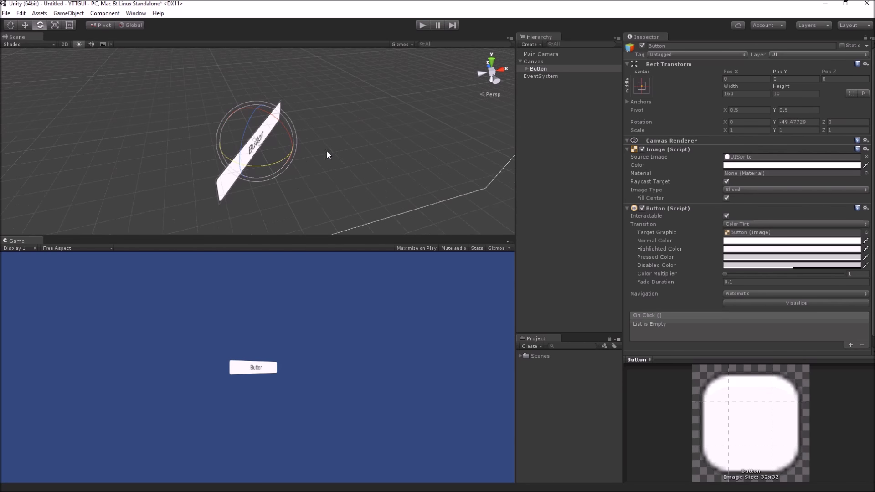
{"action": "type", "text": "0"}
- Enlarge the Button to about 358.8 by 133.4 with the Rect tool and set its Text's font size to 60
{"action": "left_click_drag", "start_coordinate": [319, 150], "coordinate": [436, 91], "text": "alt"}
{"action": "key", "text": "t"}
{"action": "left_click", "coordinate": [527, 69]}
{"action": "left_click", "coordinate": [542, 76]}
{"action": "scroll", "coordinate": [331, 129], "scroll_direction": "down", "scroll_amount": 2}
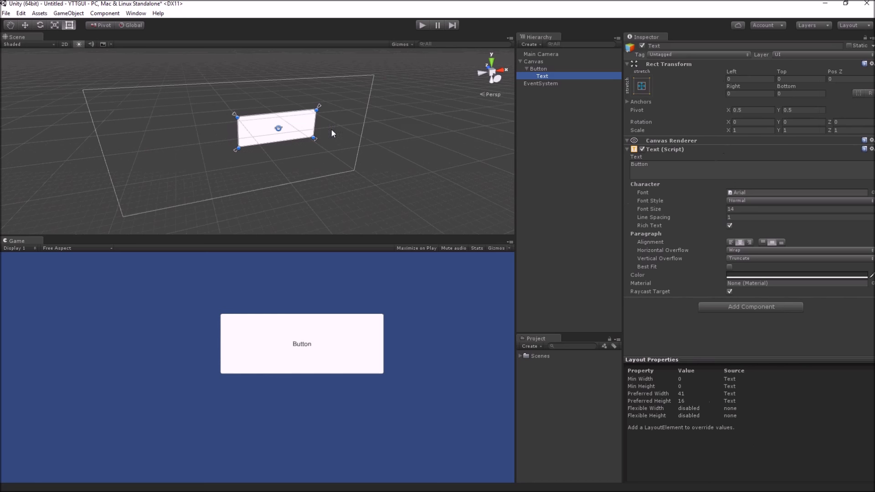
{"action": "left_click", "coordinate": [747, 208]}
{"action": "type", "text": "60"}
{"action": "left_click", "coordinate": [571, 133]}
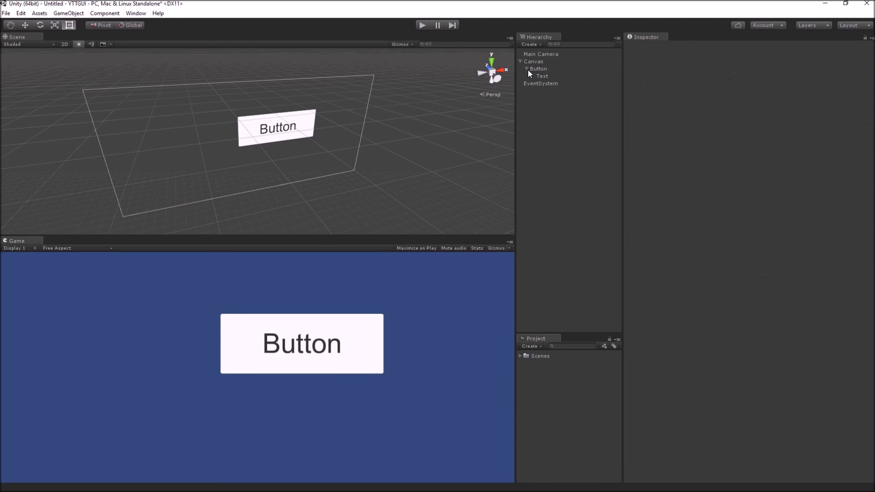
- Rotate the enlarged Button about its Y axis to about -42.4 degrees
{"action": "left_click", "coordinate": [538, 69]}
{"action": "scroll", "coordinate": [337, 136], "scroll_direction": "down", "scroll_amount": 3}
{"action": "key", "text": "e"}
{"action": "left_click_drag", "start_coordinate": [289, 142], "coordinate": [346, 134]}
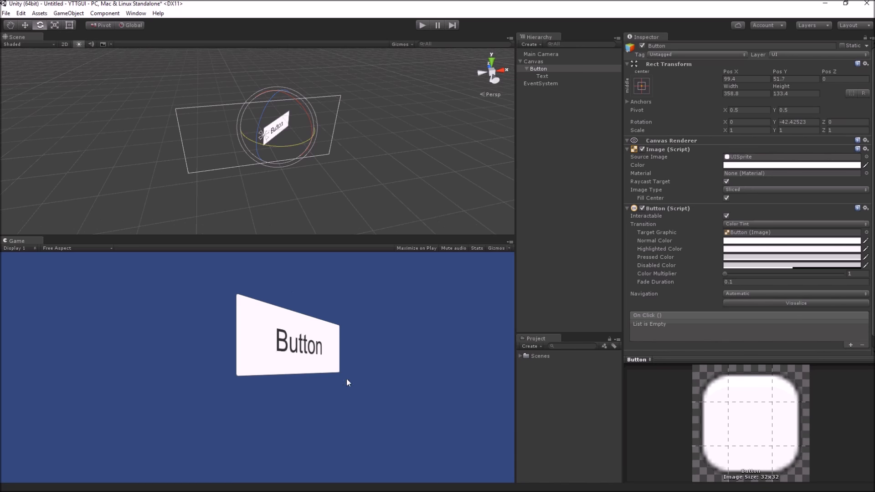
{"action": "left_click", "coordinate": [531, 69]}
{"action": "left_click", "coordinate": [525, 68]}
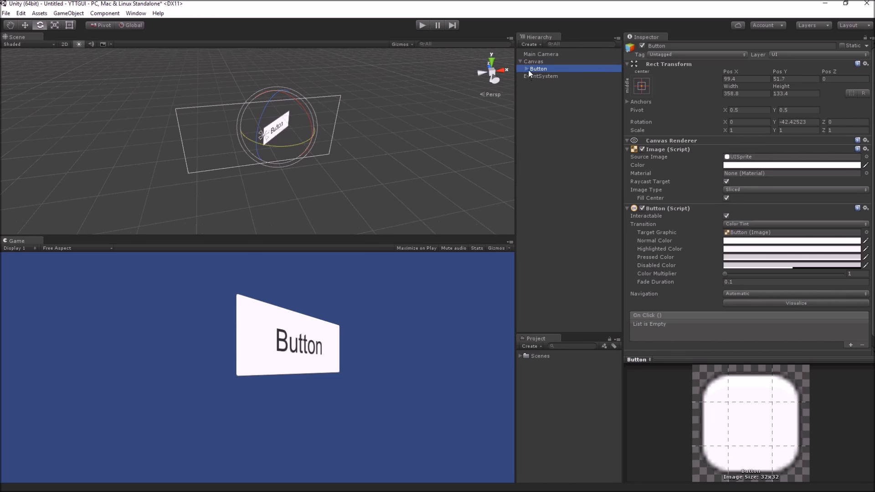
{"action": "left_click", "coordinate": [529, 70]}
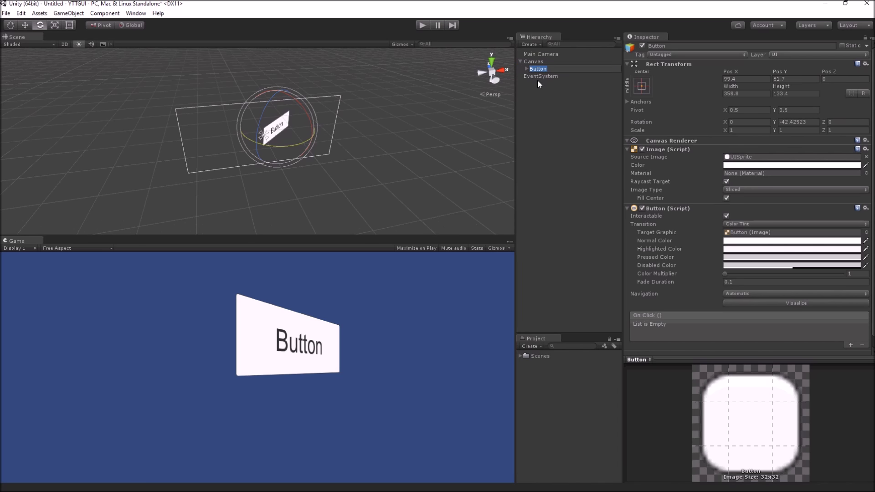
{"action": "key", "text": "Return"}
- Move the Button off the Canvas plane to about X -432, Y -661, Z 1619, turned to about -60.6 degrees about Y
{"action": "scroll", "coordinate": [444, 135], "scroll_direction": "down", "scroll_amount": 2}
{"action": "key", "text": "w"}
{"action": "left_click_drag", "start_coordinate": [270, 131], "coordinate": [216, 131]}
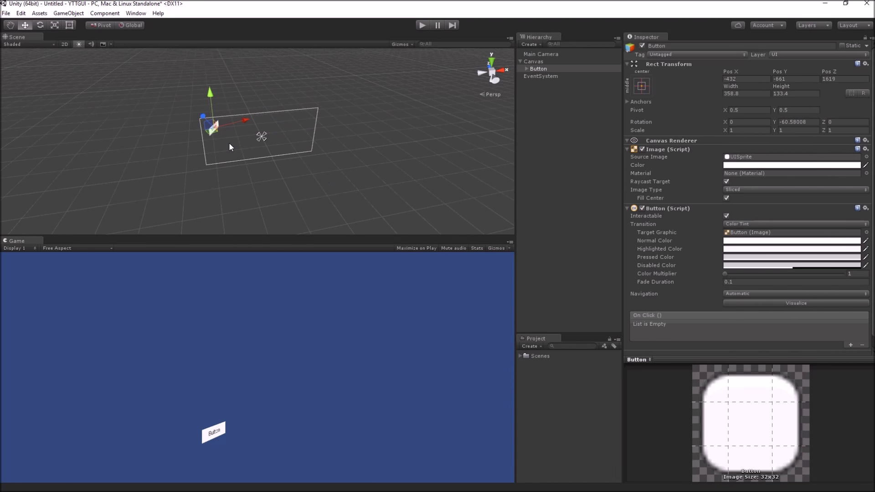
{"action": "mouse_move", "coordinate": [229, 143]}
{"action": "left_mouse_down"}
{"action": "mouse_move", "coordinate": [242, 141]}
{"action": "mouse_move", "coordinate": [237, 152]}
{"action": "left_mouse_up"}
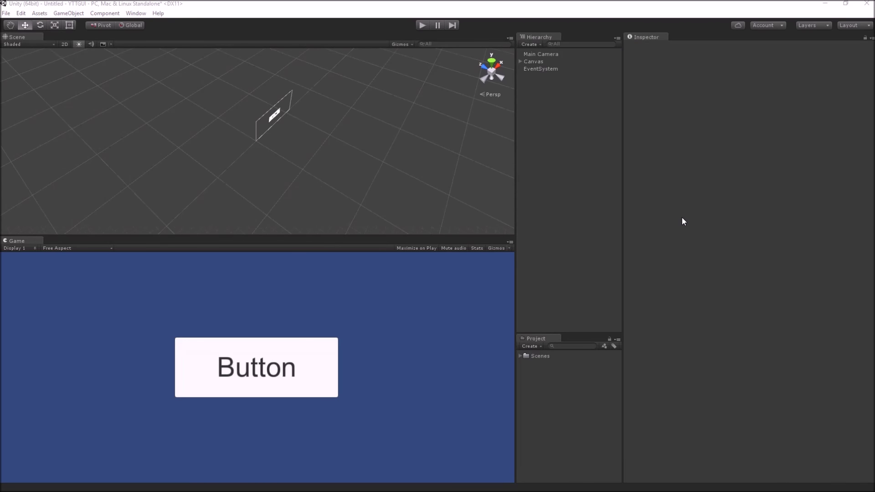
- Set the Canvas's render mode to World Space
{"action": "left_click", "coordinate": [540, 61]}
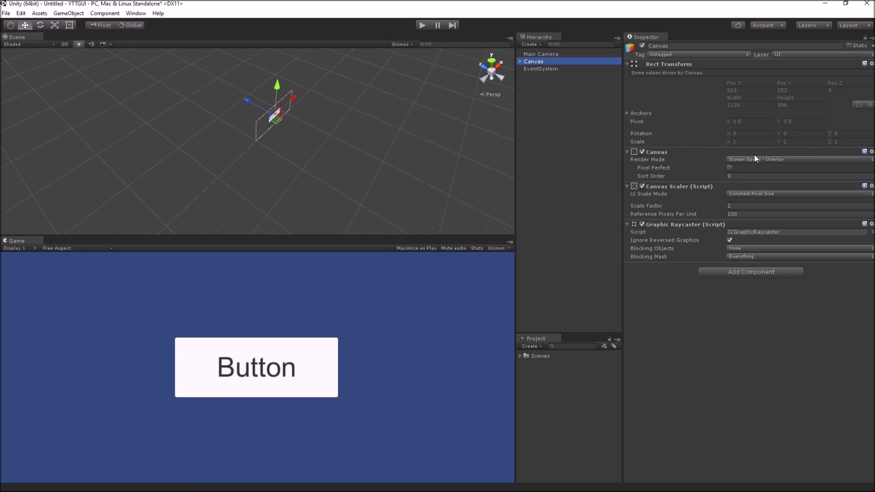
{"action": "left_click", "coordinate": [753, 159]}
{"action": "left_click", "coordinate": [761, 190]}
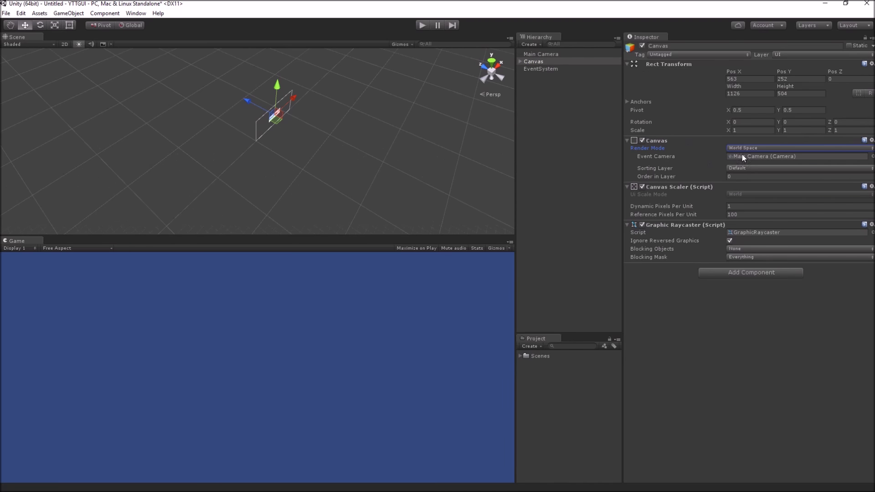
{"action": "left_click", "coordinate": [560, 68]}
{"action": "left_click", "coordinate": [534, 61]}
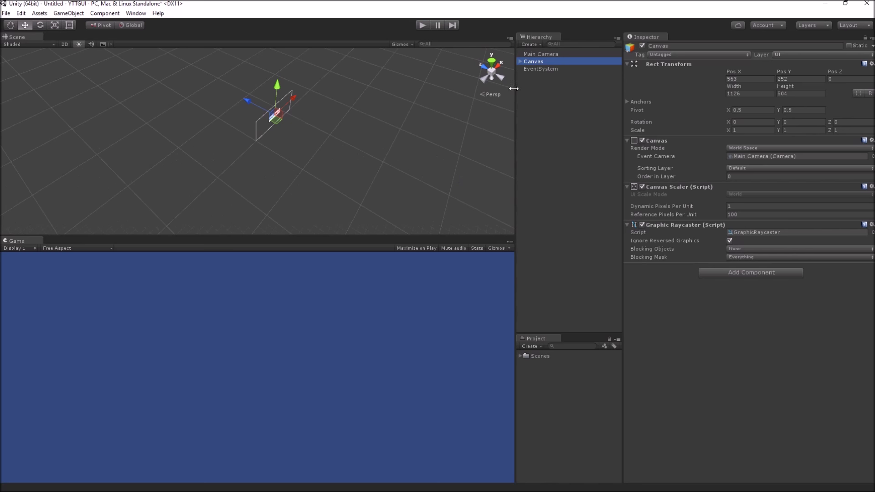
- Move the Canvas in world space to about X -196, Y 252, Z -37
{"action": "left_click", "coordinate": [542, 70]}
{"action": "left_click", "coordinate": [538, 63]}
{"action": "key", "text": "f"}
{"action": "scroll", "coordinate": [308, 132], "scroll_direction": "down", "scroll_amount": 8}
{"action": "left_click_drag", "start_coordinate": [277, 122], "coordinate": [202, 144]}
{"action": "left_click", "coordinate": [535, 63]}
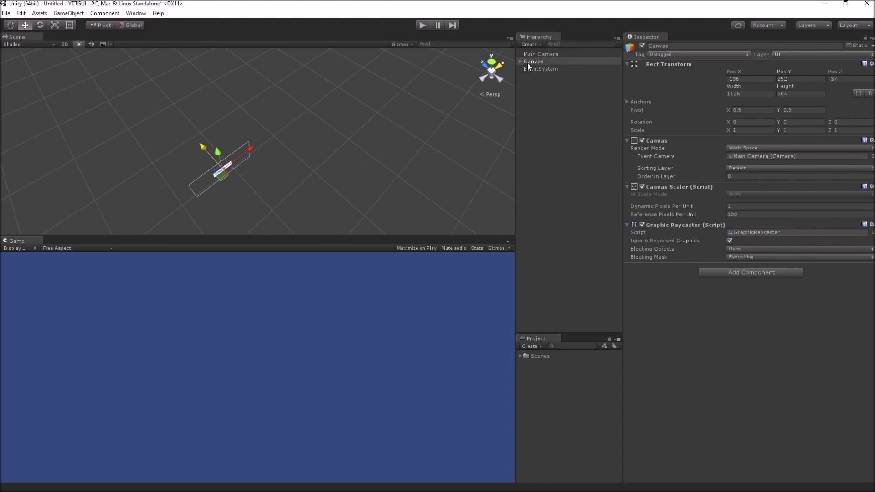
- Move the Canvas in front of the Main Camera, to about X -102, Y 40, Z 387
{"action": "left_click", "coordinate": [537, 54]}
{"action": "key", "text": "f"}
{"action": "left_click_drag", "start_coordinate": [310, 122], "coordinate": [257, 83], "text": "alt"}
{"action": "scroll", "coordinate": [256, 85], "scroll_direction": "down", "scroll_amount": 4}
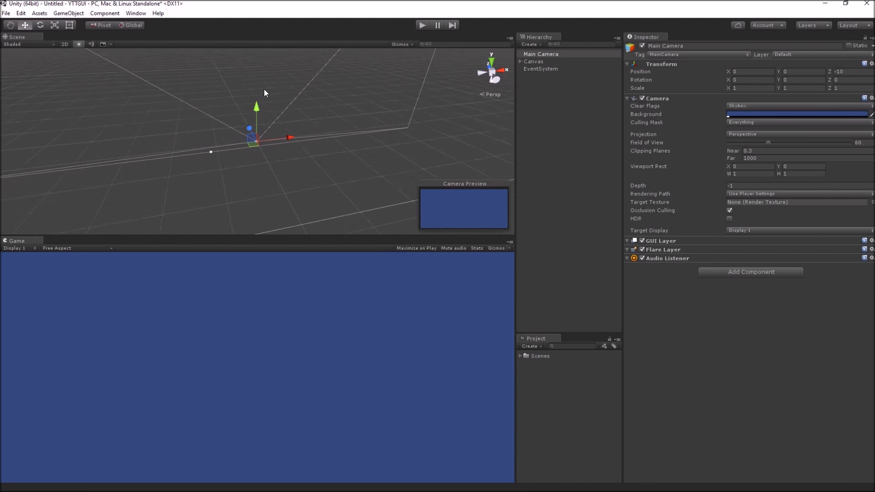
{"action": "scroll", "coordinate": [275, 116], "scroll_direction": "down", "scroll_amount": 10}
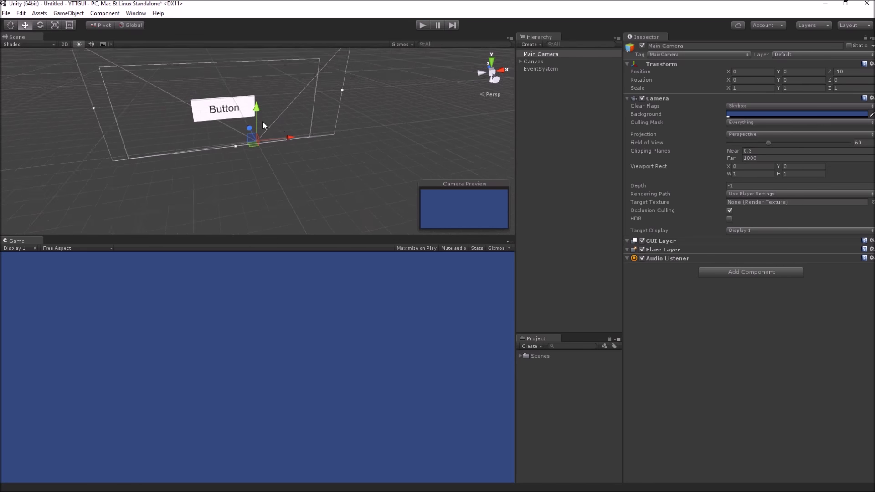
{"action": "left_click_drag", "start_coordinate": [262, 121], "coordinate": [342, 119], "text": "alt"}
{"action": "left_click", "coordinate": [533, 61]}
{"action": "left_click_drag", "start_coordinate": [237, 79], "coordinate": [188, 95]}
{"action": "left_click_drag", "start_coordinate": [219, 122], "coordinate": [278, 110]}
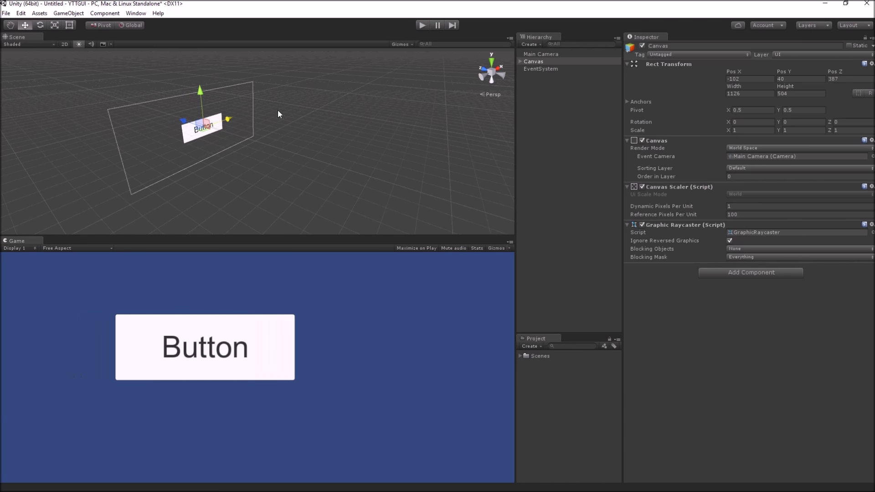
- Rotate the Canvas about its Y axis to about -32.9 degrees
{"action": "left_click", "coordinate": [543, 55]}
{"action": "key", "text": "f"}
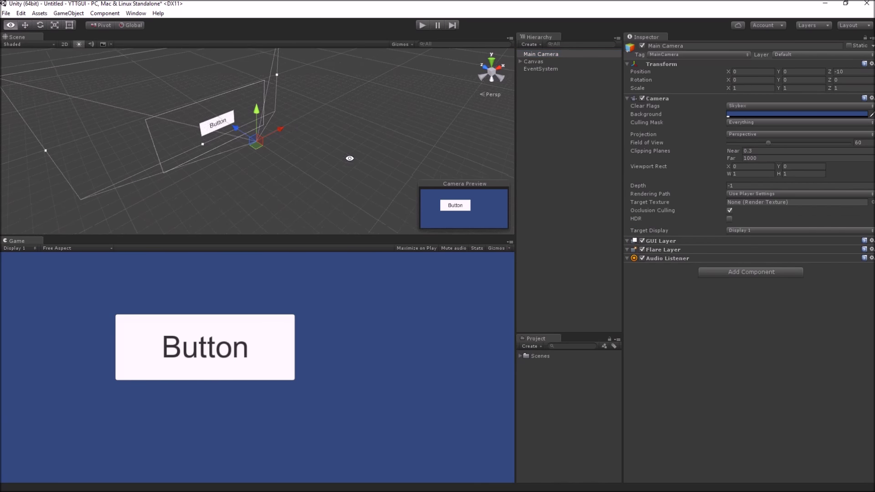
{"action": "left_click", "coordinate": [553, 61]}
{"action": "key", "text": "f"}
{"action": "key", "text": "e"}
{"action": "left_click_drag", "start_coordinate": [230, 142], "coordinate": [271, 125]}
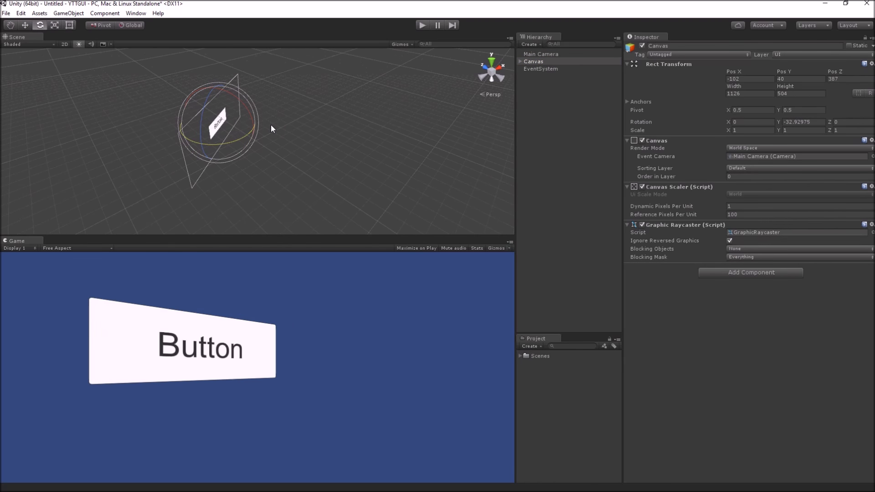
{"action": "left_click", "coordinate": [542, 68]}
{"action": "left_click", "coordinate": [535, 61]}
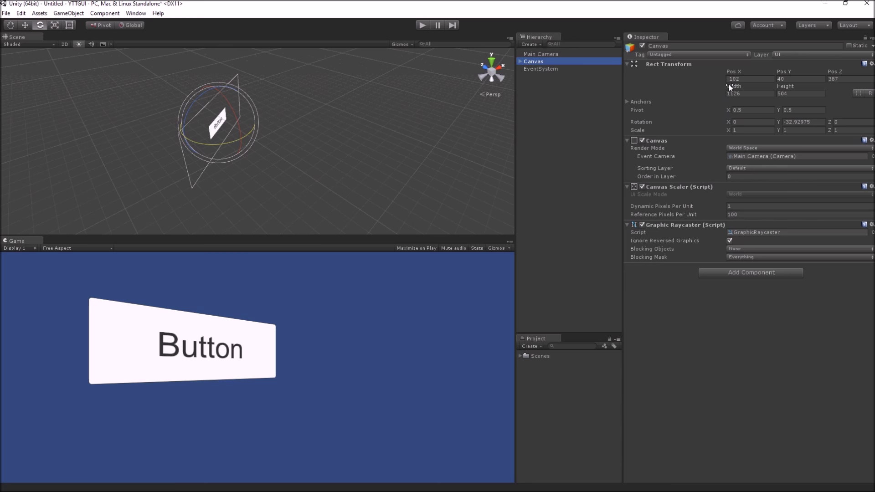
- Set the Canvas's X and Y positions to 0
{"action": "left_click", "coordinate": [747, 78]}
{"action": "type", "text": "0"}
{"action": "key", "text": "Tab"}
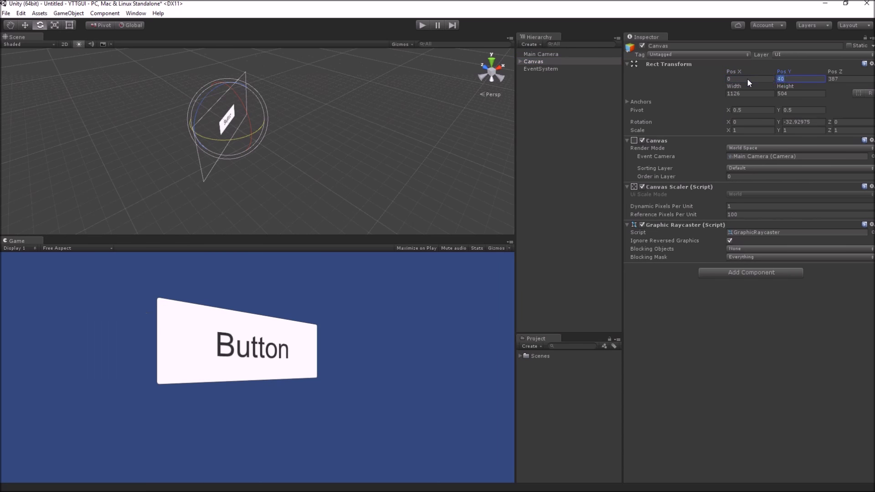
{"action": "type", "text": "0"}
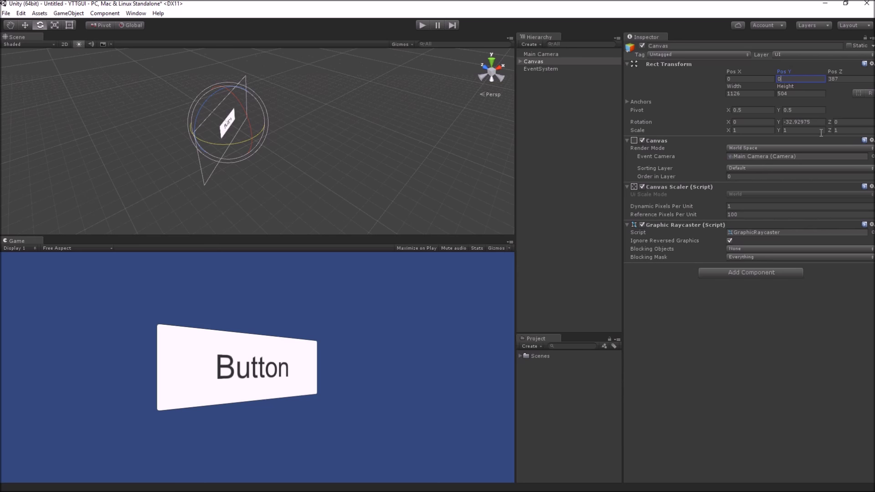
- Review the Canvas's available render modes, keeping World Space, and examine its Event Camera setting
{"action": "left_click", "coordinate": [755, 146]}
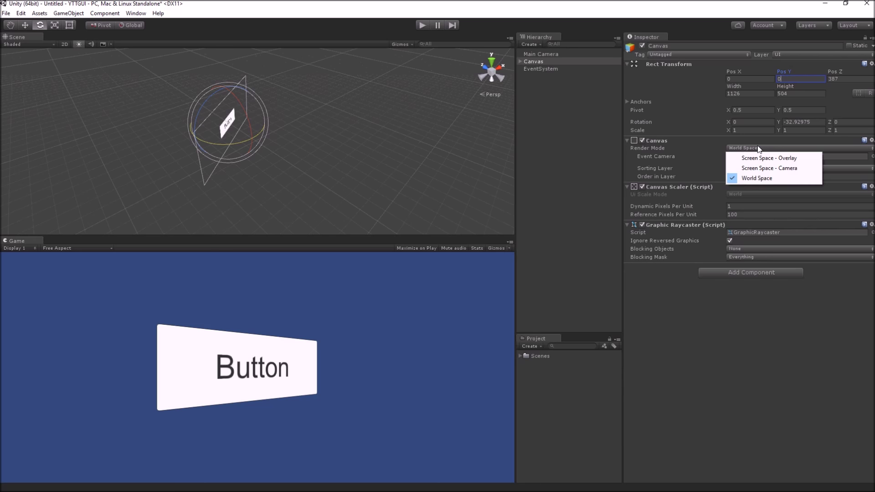
{"action": "left_click", "coordinate": [771, 179]}
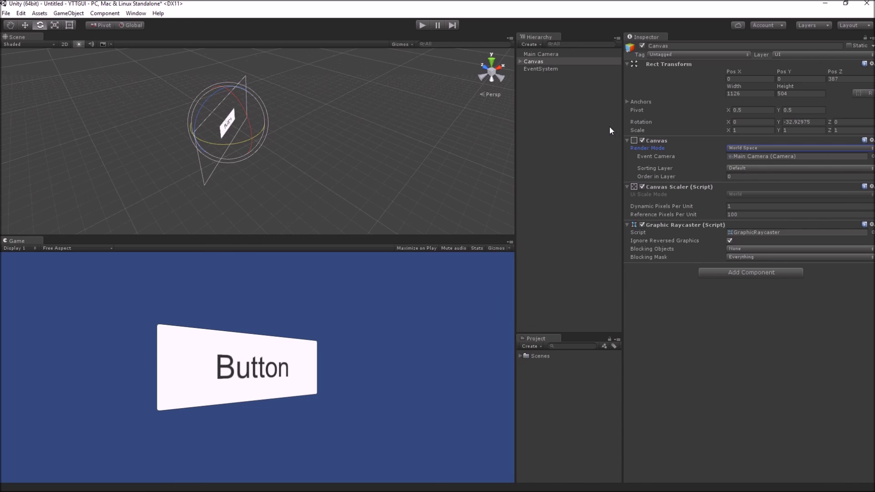
{"action": "left_click", "coordinate": [540, 68]}
{"action": "key", "text": "Up"}
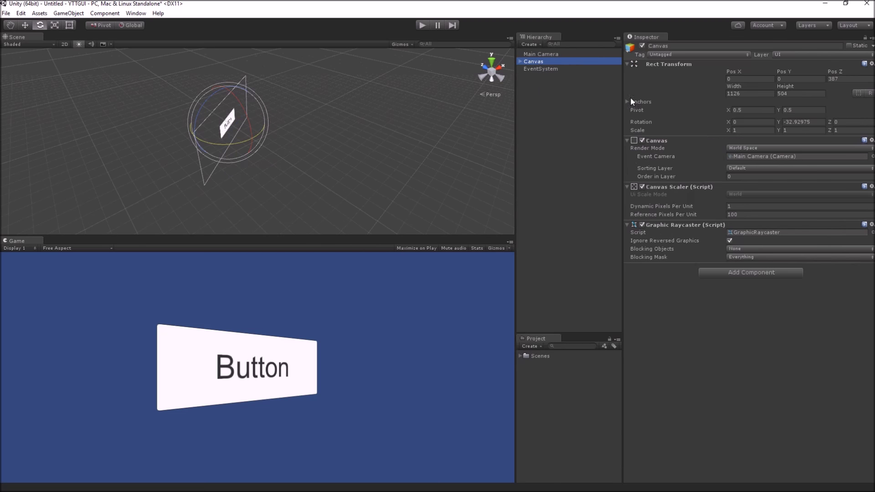
{"action": "left_click", "coordinate": [731, 148]}
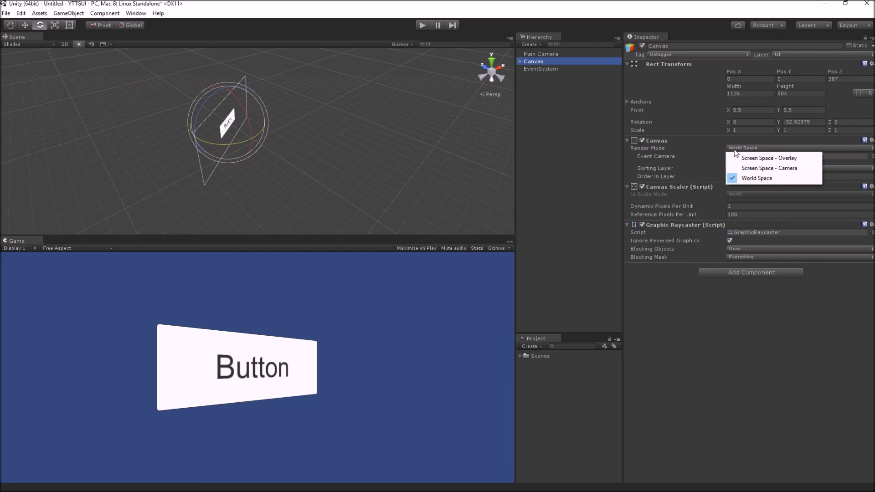
{"action": "left_click", "coordinate": [655, 155]}
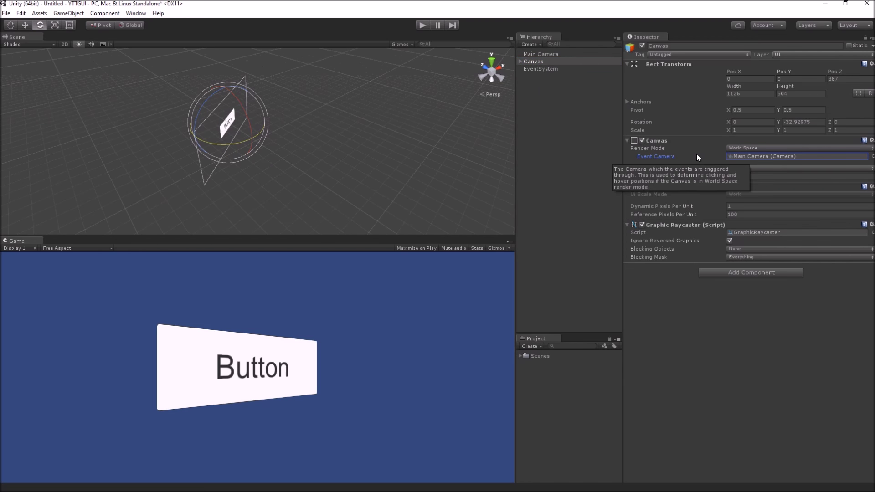